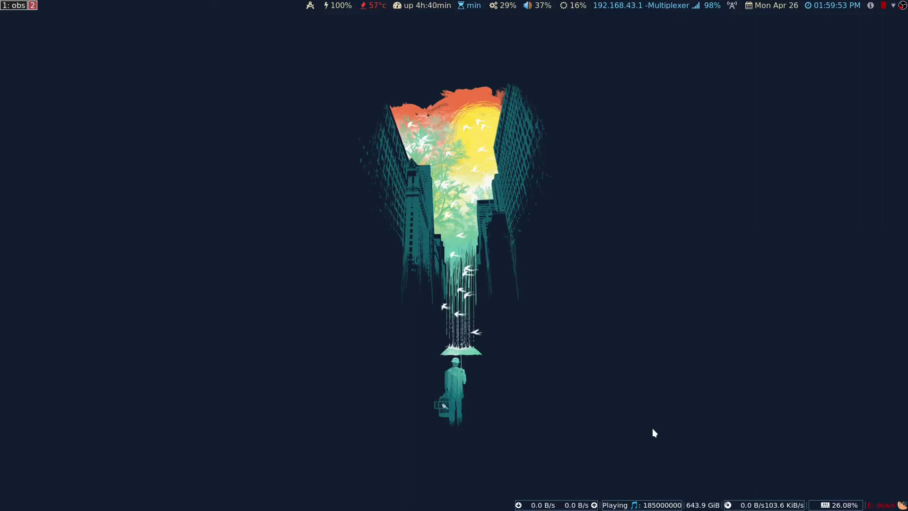
# Launch a URxvt terminal on workspace 2 with Mod+Enter.
pyautogui.press('super+Return')
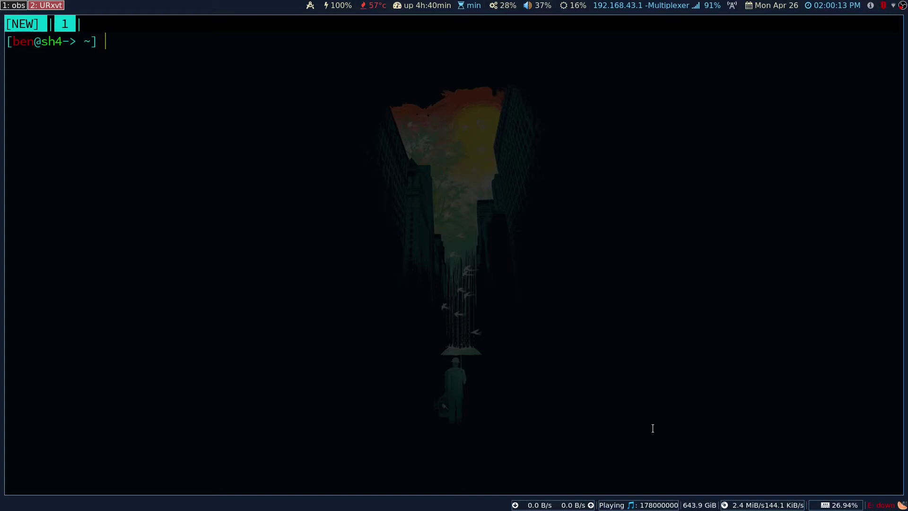
# Open .config/i3status/config in vim with the 'v' alias, Tab-completing each path part.
pyautogui.write('v .')
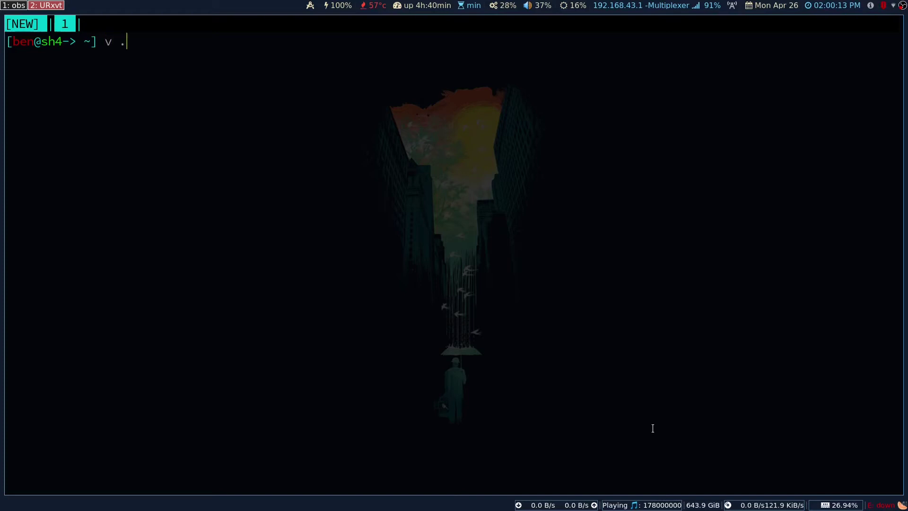
pyautogui.write('conf')
pyautogui.press('Tab')
pyautogui.write('p')
pyautogui.press('BackSpace')
pyautogui.write('i3s')
pyautogui.press('Tab')
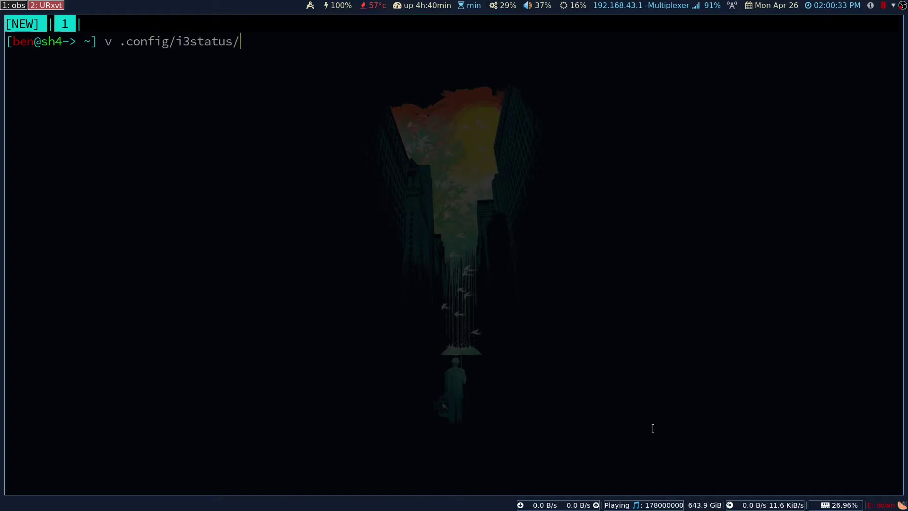
pyautogui.write('c')
pyautogui.press('Tab')
pyautogui.press('Return')
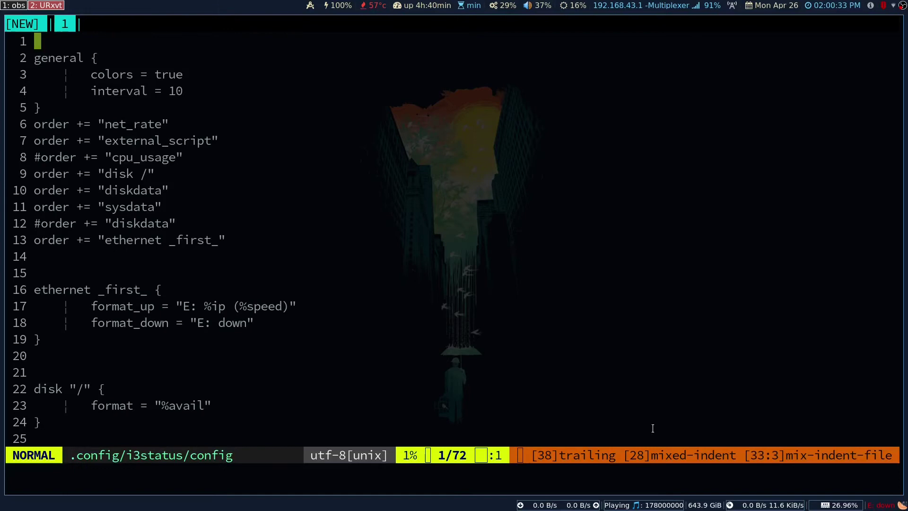
pyautogui.scroll(-5, 618, 371)
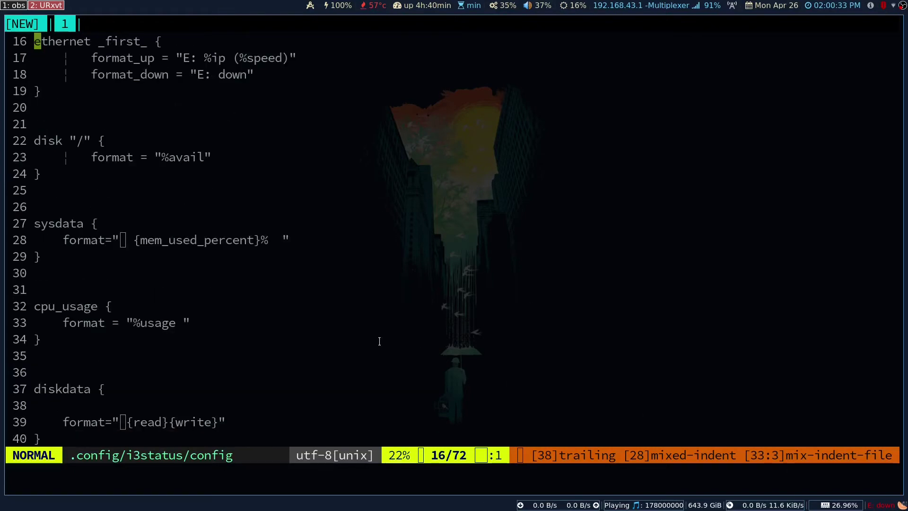
pyautogui.scroll(5, 336, 334)
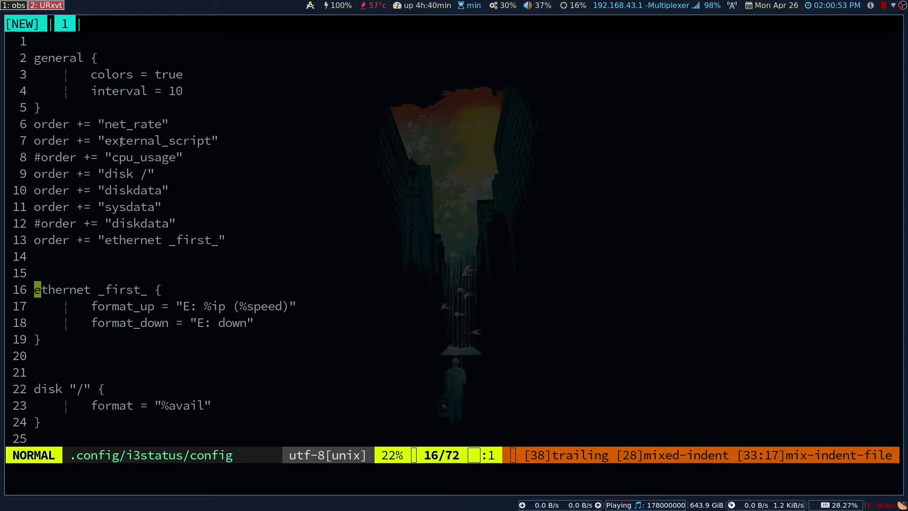
pyautogui.scroll(-6, 447, 351)
pyautogui.scroll(-13, 446, 351)
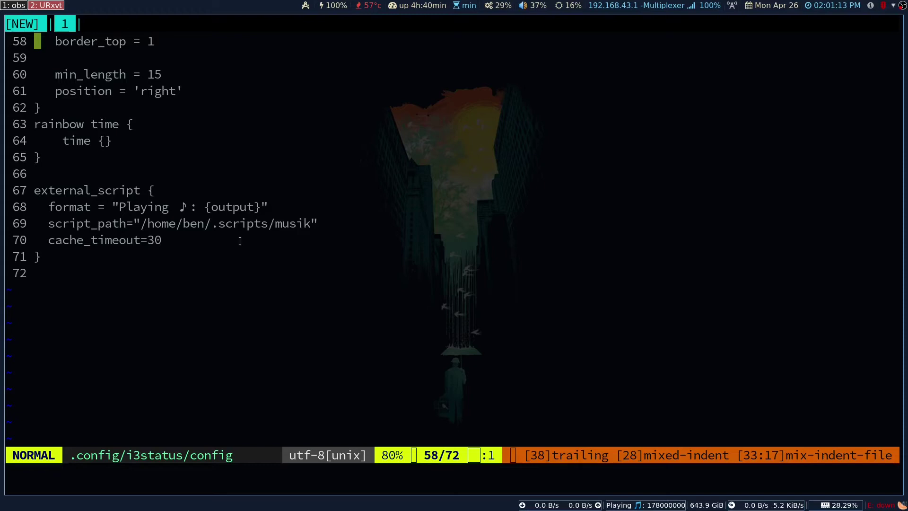
# Open a new terminal tab and run 'man playerctl'.
pyautogui.hotkey('ctrl', 'b')
pyautogui.write('c')
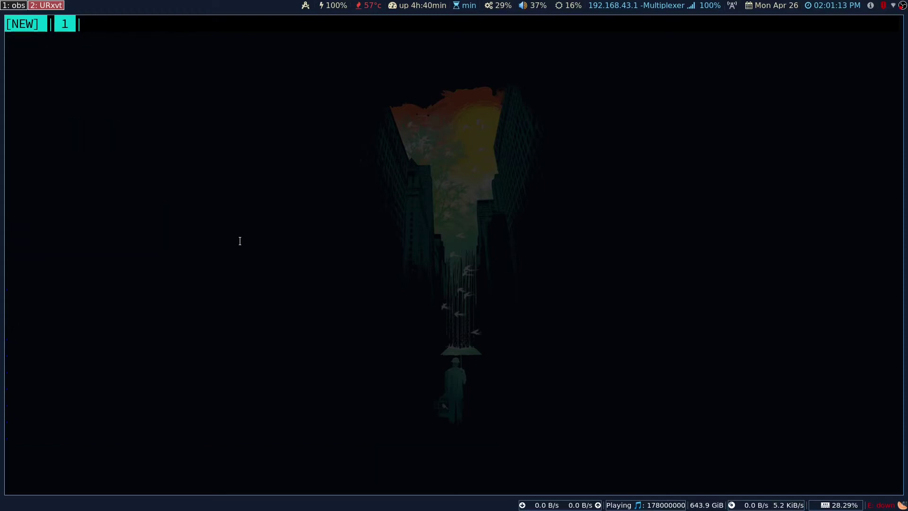
pyautogui.write('man ')
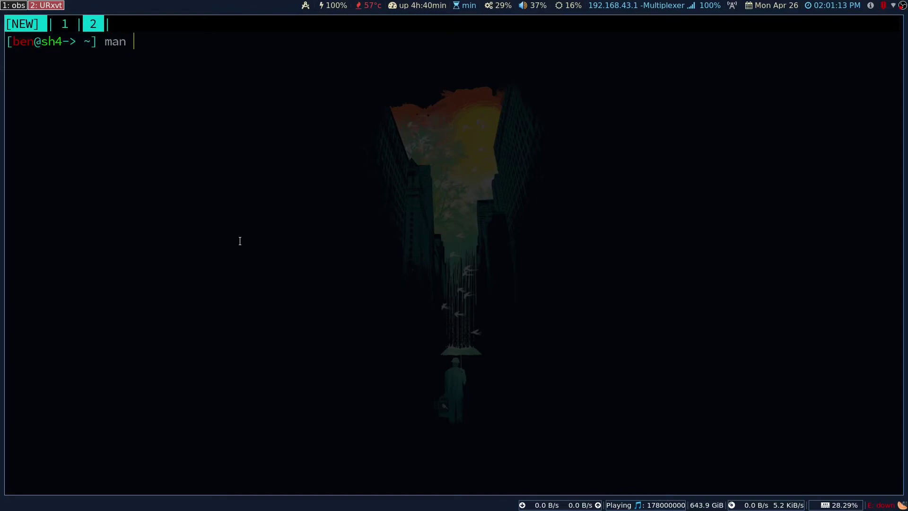
pyautogui.write('playerctl')
pyautogui.press('Return')
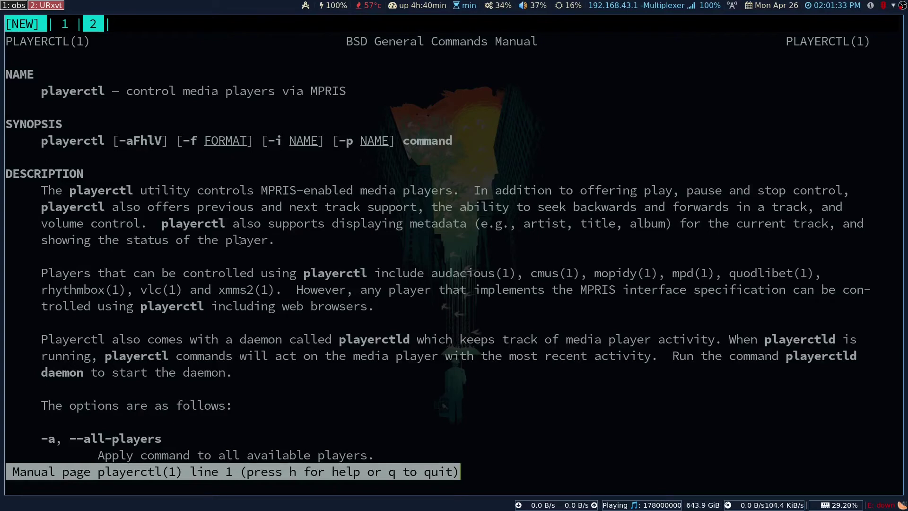
pyautogui.press('Down')
pyautogui.press('Down')
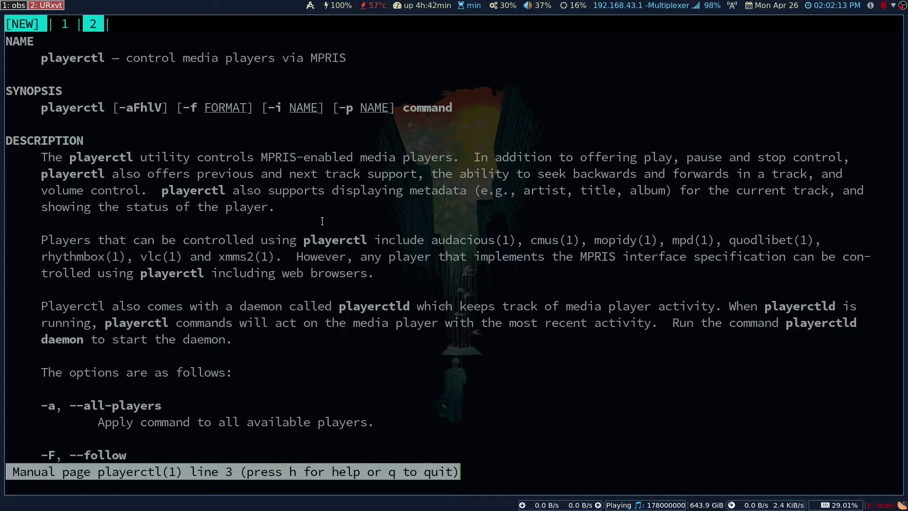
# Select 'MPRIS-enabled media players' in the playerctl DESCRIPTION section.
pyautogui.moveTo(261, 158); pyautogui.dragTo(456, 157)
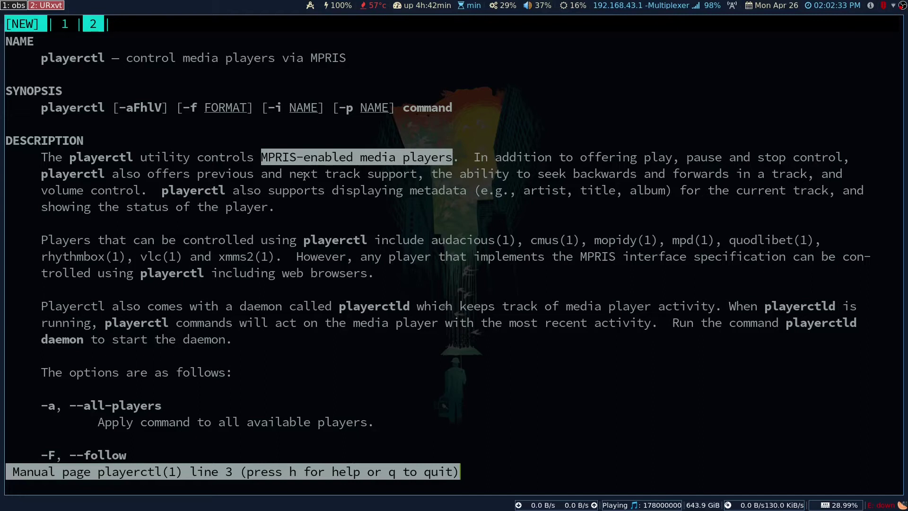
pyautogui.scroll(1, 304, 175)
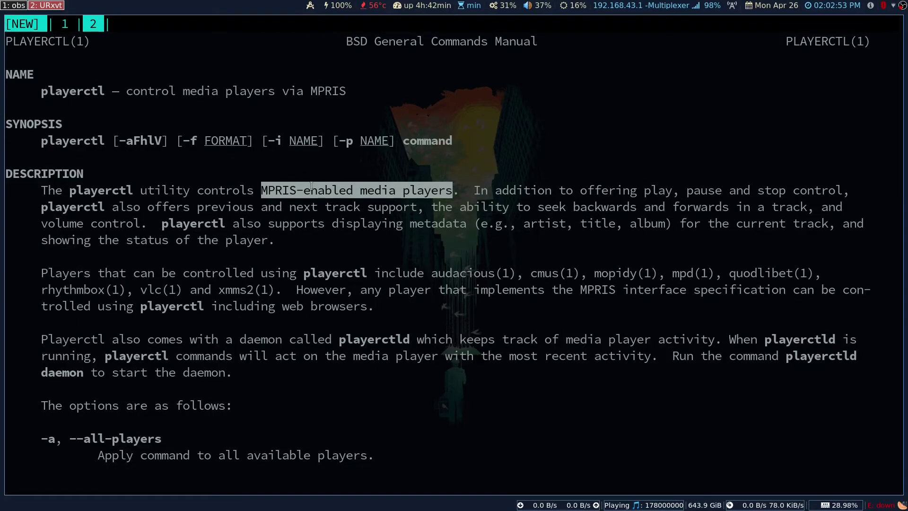
# Page through the playerctl manual to its exit status, format example and see-also sections.
pyautogui.scroll(-1, 311, 186)
pyautogui.press('space')
pyautogui.press('space')
pyautogui.press('space')
pyautogui.press('space')
pyautogui.press('space')
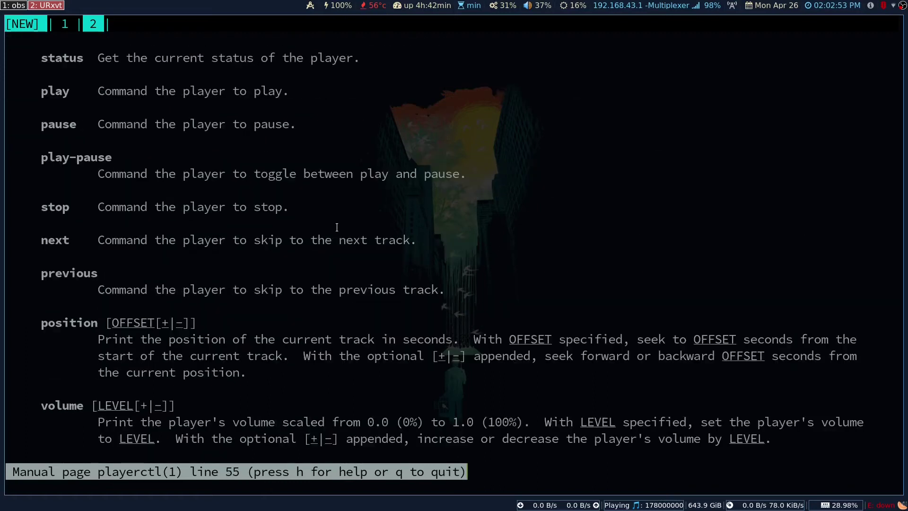
pyautogui.press('space')
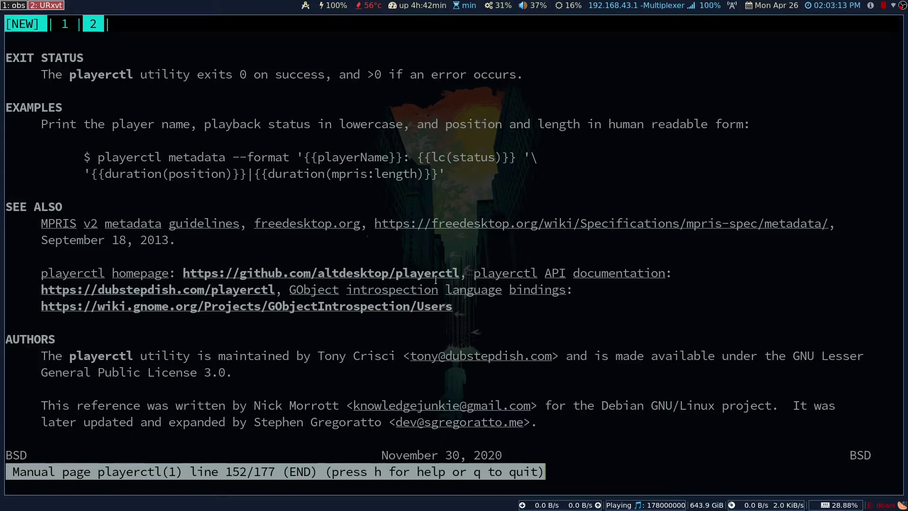
# Quit the manual, return to the config tab, and move up to the module order list.
pyautogui.press('q')
pyautogui.press('Return')
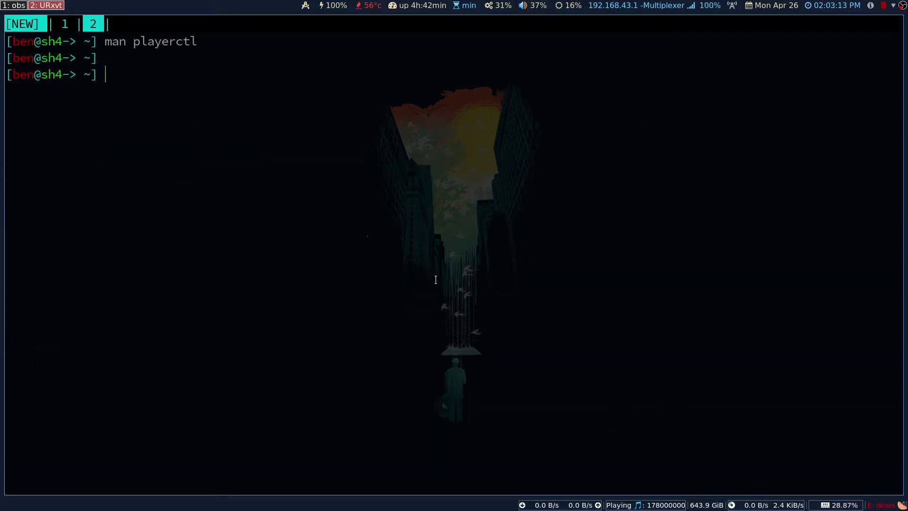
pyautogui.hotkey('shift', 'Left')
pyautogui.press('k')
pyautogui.press('k')
pyautogui.press('k')
pyautogui.press('k')
pyautogui.press('k')
pyautogui.press('k')
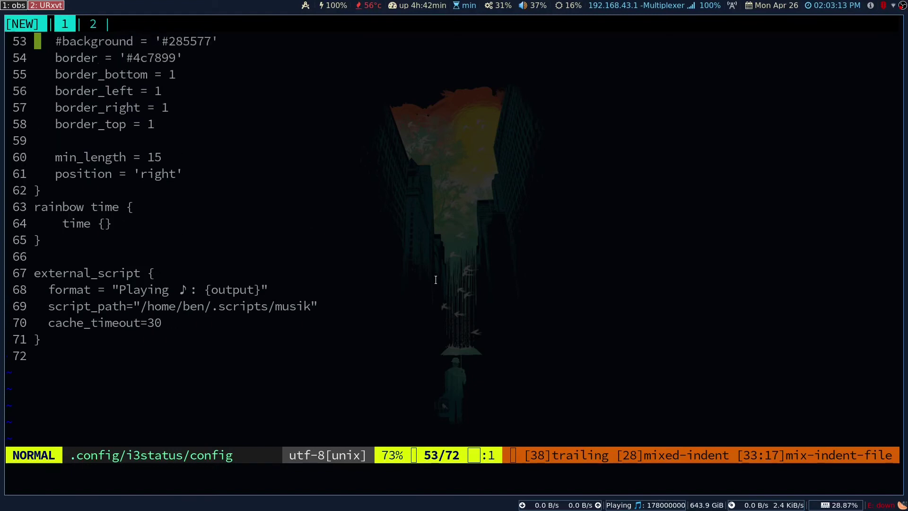
pyautogui.press('k')
pyautogui.press('k')
pyautogui.press('k')
pyautogui.press('k')
pyautogui.press('k')
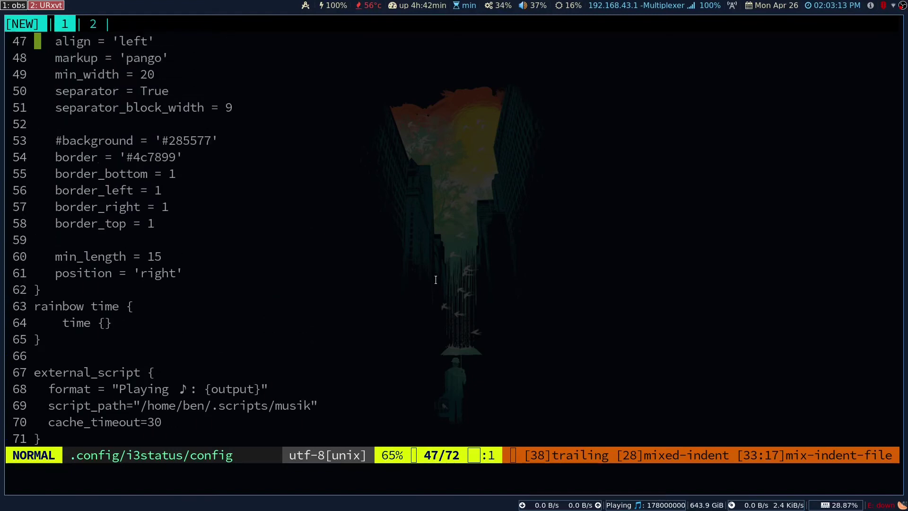
pyautogui.press('k')
pyautogui.press('k')
pyautogui.press('k')
pyautogui.press('k')
pyautogui.press('k')
pyautogui.press('k')
pyautogui.press('k')
pyautogui.press('k')
pyautogui.press('k')
pyautogui.press('k')
pyautogui.press('k')
pyautogui.press('k')
pyautogui.press('k')
pyautogui.press('k')
pyautogui.press('k')
pyautogui.press('k')
pyautogui.press('k')
pyautogui.press('k')
pyautogui.press('k')
pyautogui.press('k')
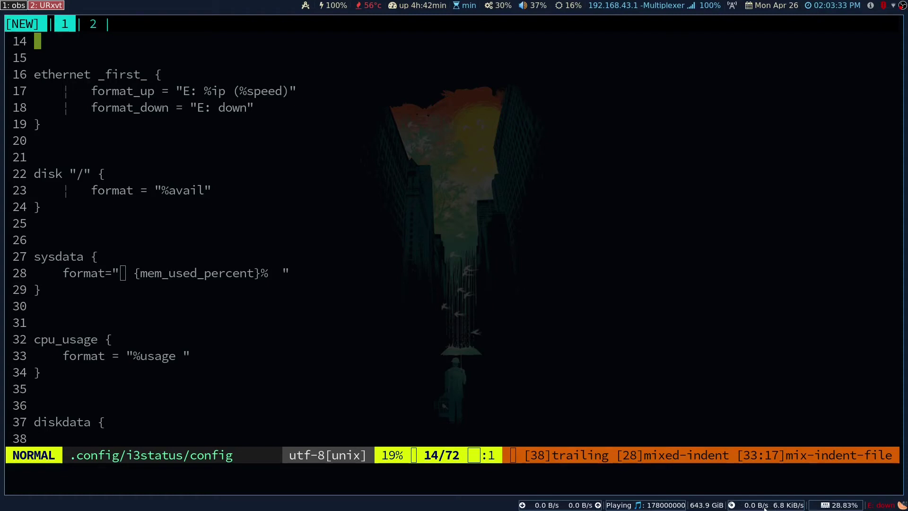
pyautogui.scroll(5, 141, 153)
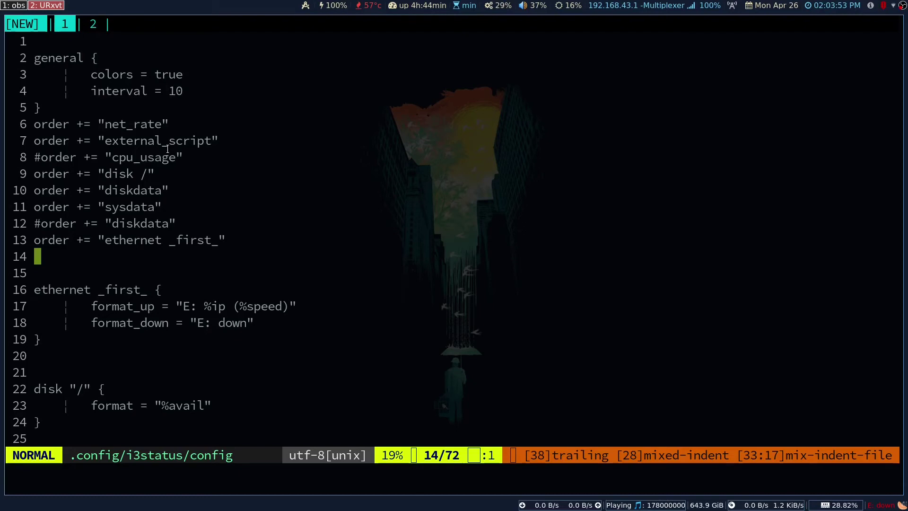
# Quit vim, go to the second tab, and run 'which py3status' to find /usr/bin/py3status.
pyautogui.write(':q')
pyautogui.press('Return')
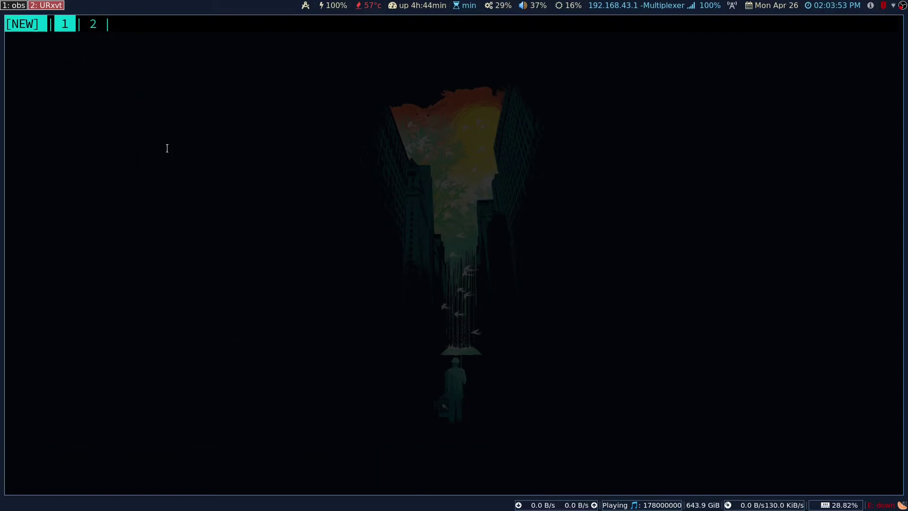
pyautogui.hotkey('shift', 'Right')
pyautogui.write('whereis')
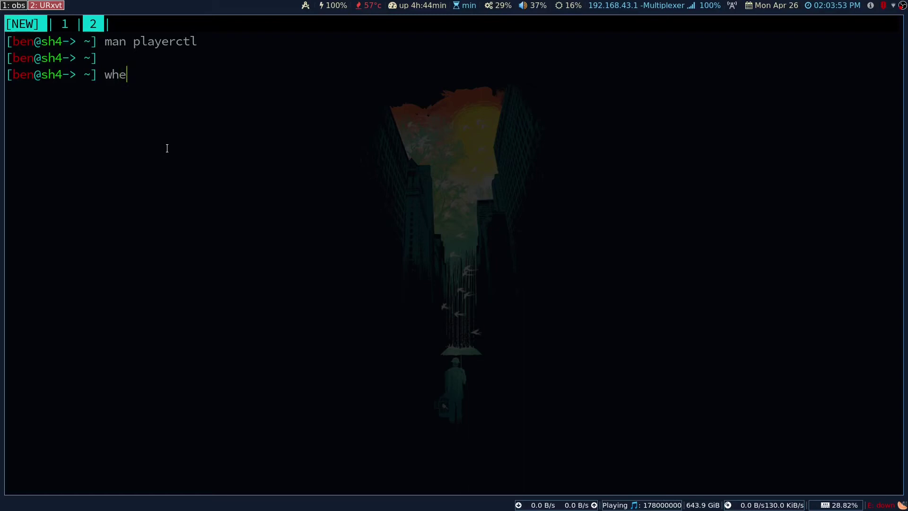
pyautogui.press('BackSpace')
pyautogui.press('BackSpace')
pyautogui.press('BackSpace')
pyautogui.press('BackSpace')
pyautogui.press('BackSpace')
pyautogui.press('BackSpace')
pyautogui.press('BackSpace')
pyautogui.press('BackSpace')
pyautogui.write('who')
pyautogui.press('BackSpace')
pyautogui.write('oc')
pyautogui.press('BackSpace')
pyautogui.press('BackSpace')
pyautogui.write('o')
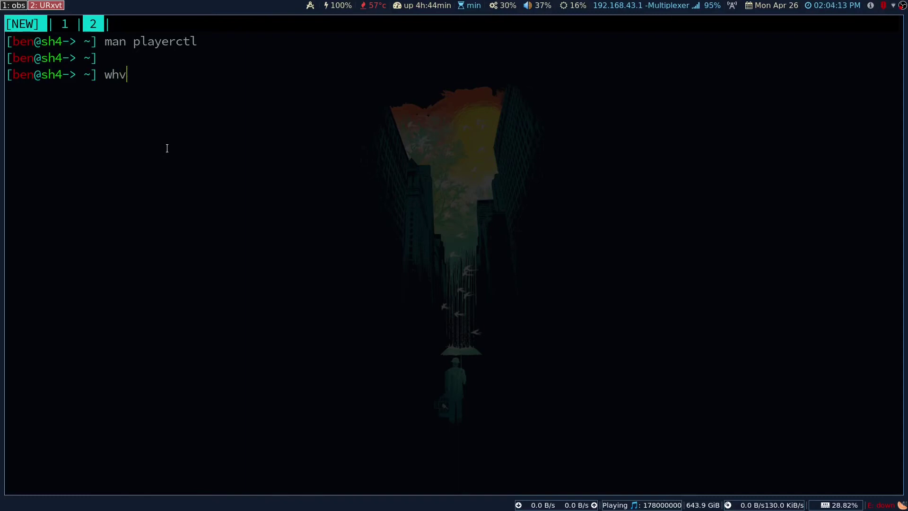
pyautogui.press('BackSpace')
pyautogui.write('ich p')
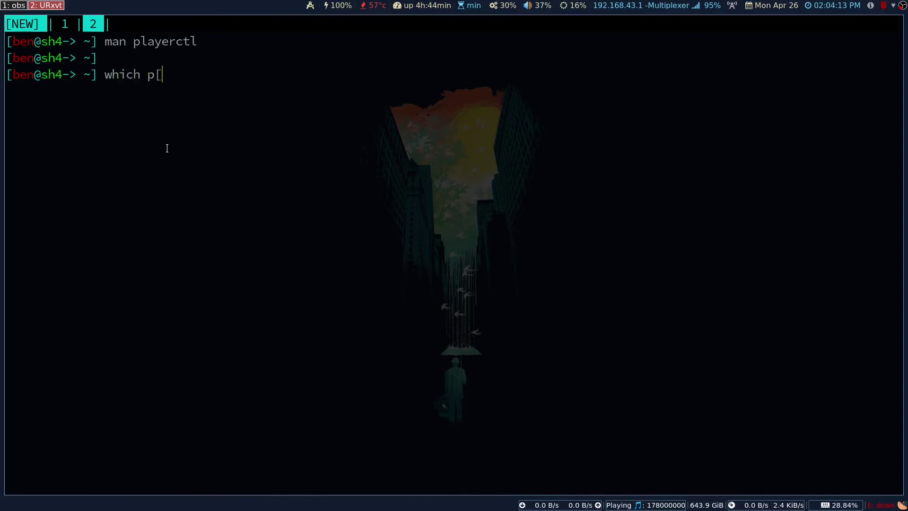
pyautogui.write('y3s')
pyautogui.press('Tab')
pyautogui.press('Return')
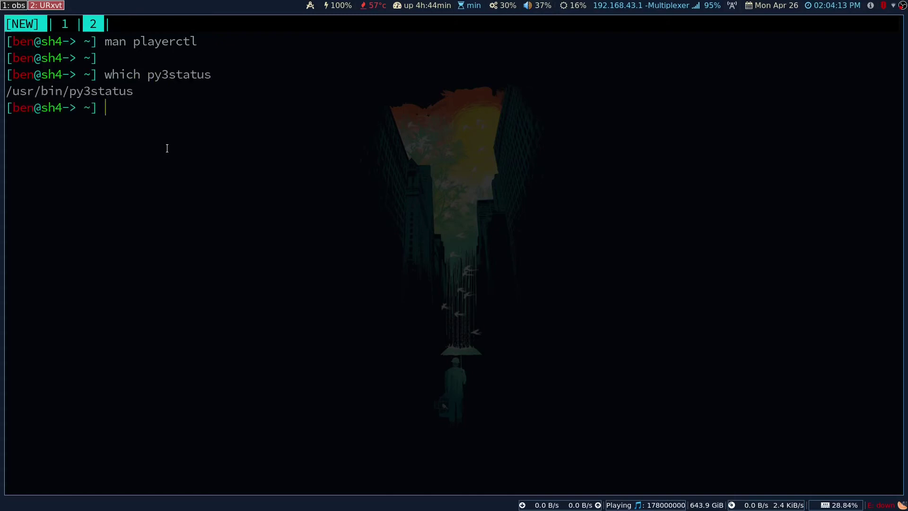
# Run 'pip freeze | grep py3' and highlight the installed py3status==3.36 version.
pyautogui.write('pip fre')
pyautogui.write('e')
pyautogui.write('ze ')
pyautogui.write('| gr')
pyautogui.press('BackSpace')
pyautogui.write('grep py3')
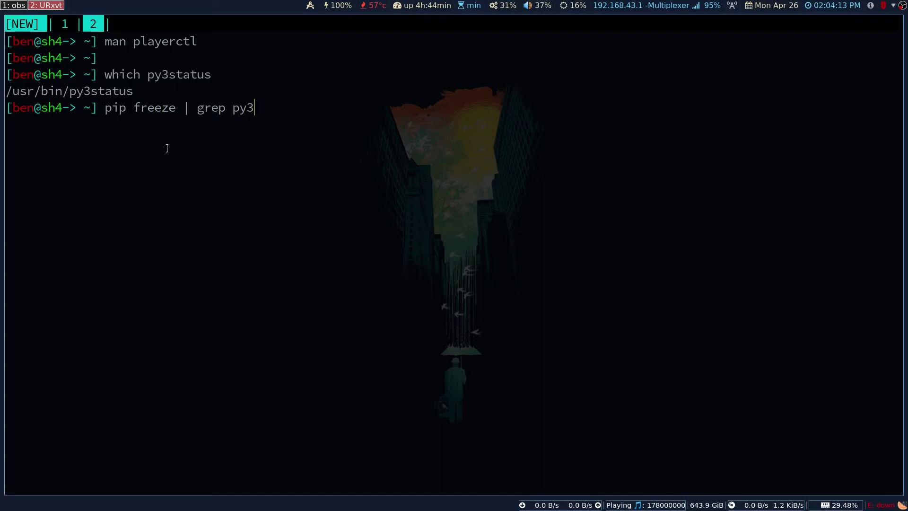
pyautogui.press('Return')
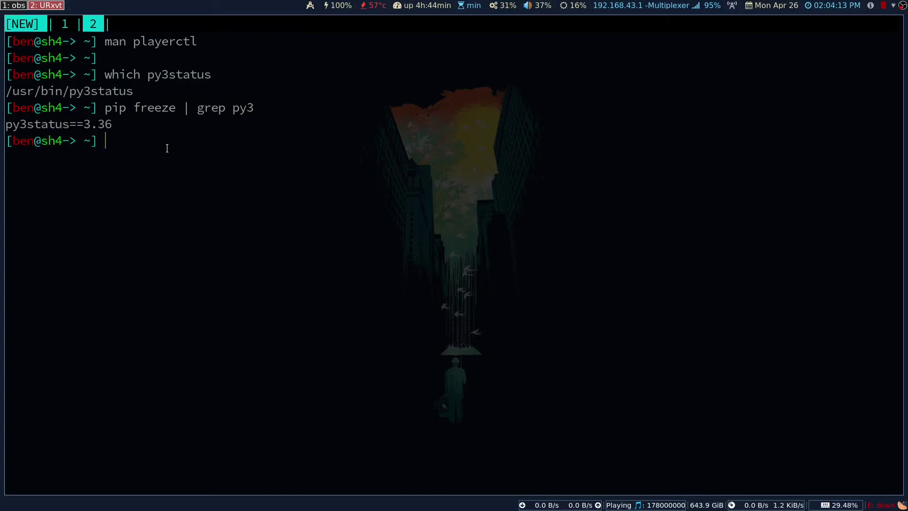
pyautogui.moveTo(113, 128); pyautogui.dragTo(28, 128)
pyautogui.click(52, 151)
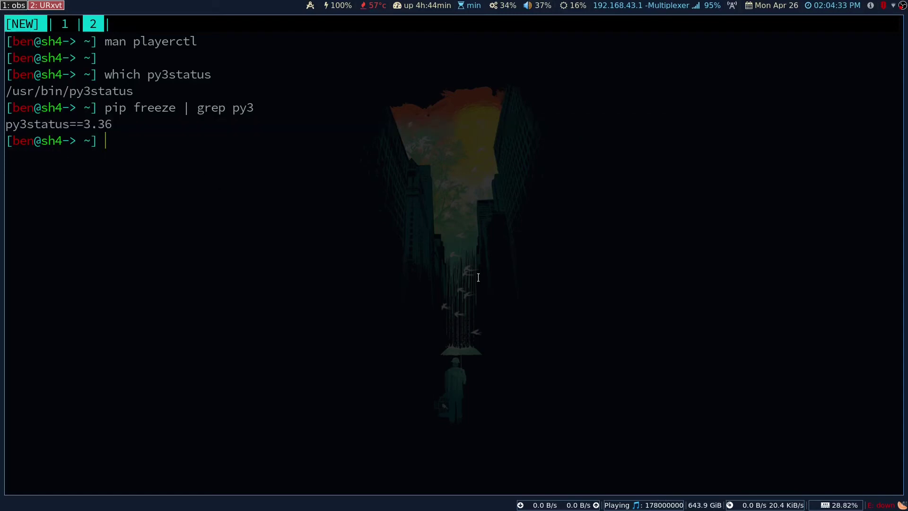
# Open the i3 config in vim in a new Alacritty window and page down to the bar blocks.
pyautogui.press('super+3')
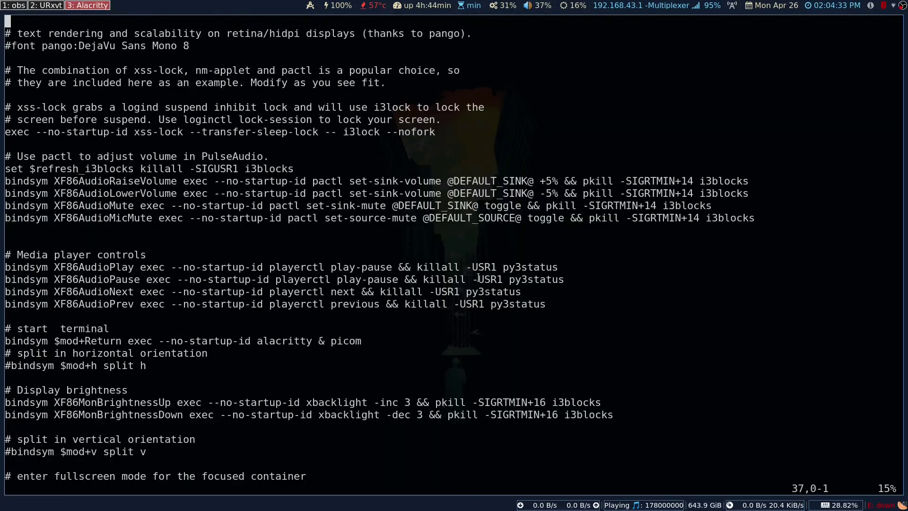
pyautogui.hotkey('ctrl', 'f')
pyautogui.hotkey('ctrl', 'f')
pyautogui.hotkey('ctrl', 'f')
pyautogui.hotkey('ctrl', 'f')
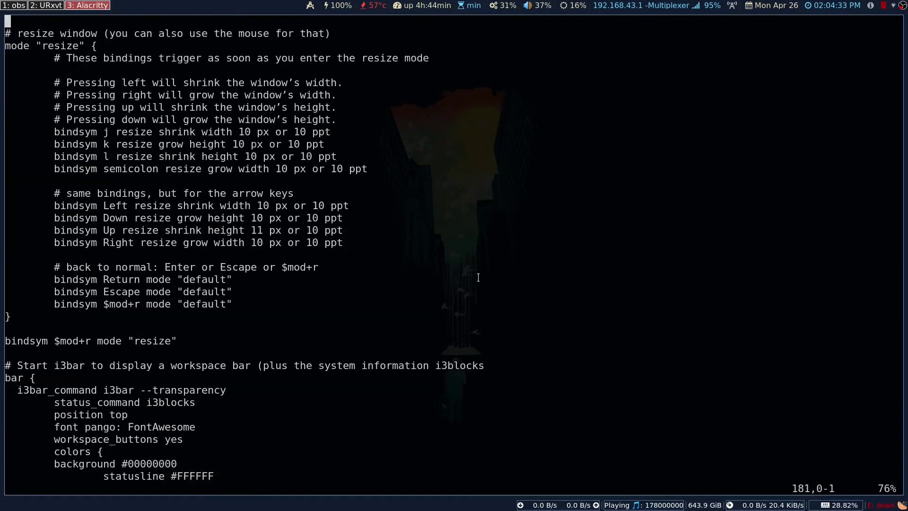
pyautogui.hotkey('ctrl', 'f')
pyautogui.press('k')
pyautogui.press('k')
pyautogui.press('k')
pyautogui.press('k')
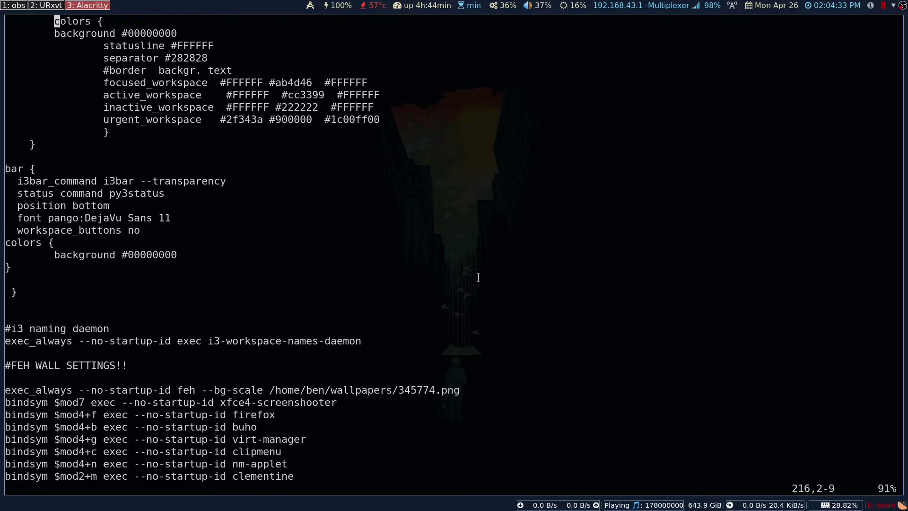
pyautogui.press('k')
pyautogui.press('k')
pyautogui.press('k')
pyautogui.press('k')
pyautogui.press('k')
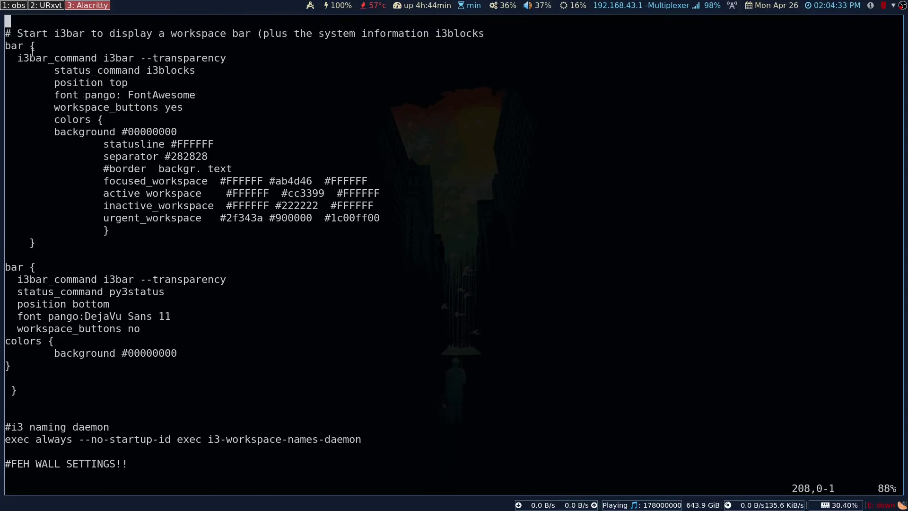
# Highlight the top bar block, then the bottom bar's position, font, workspace_buttons and colors lines.
pyautogui.moveTo(20, 45); pyautogui.dragTo(189, 194)
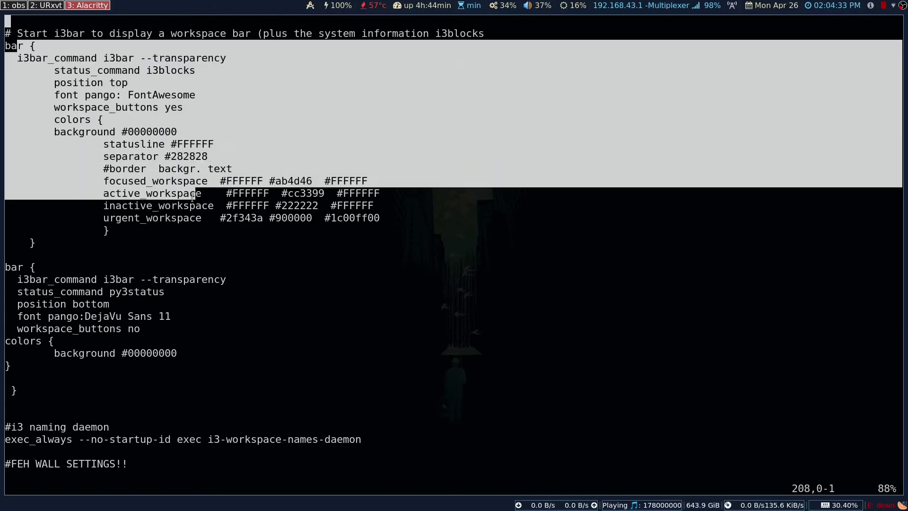
pyautogui.click(129, 278)
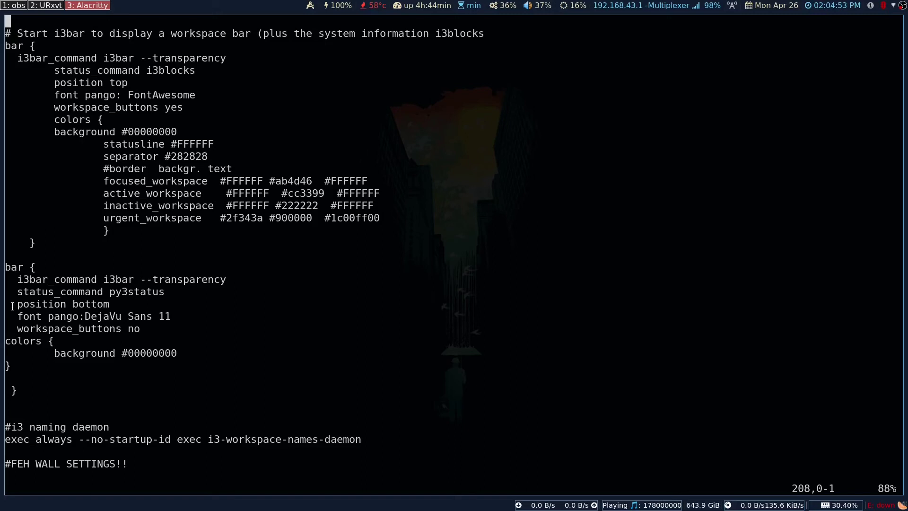
pyautogui.moveTo(11, 303); pyautogui.dragTo(118, 307)
pyautogui.click(88, 324)
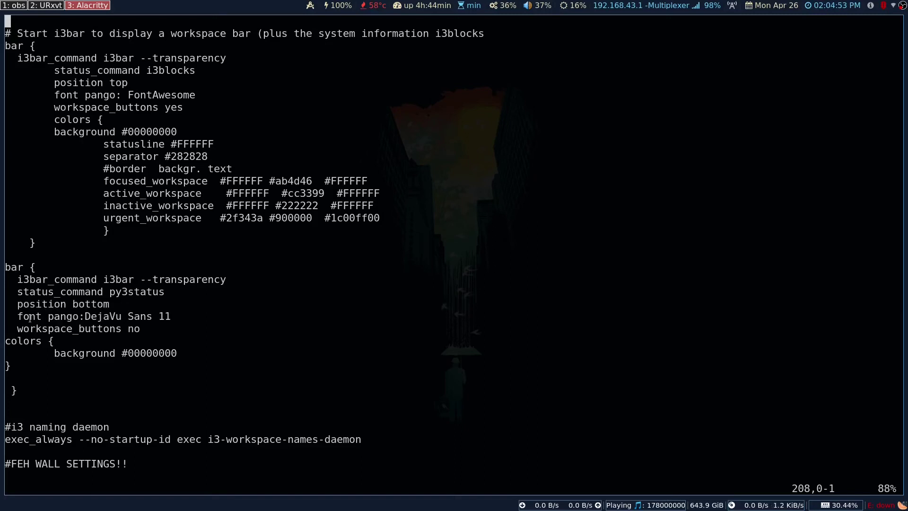
pyautogui.moveTo(17, 316); pyautogui.dragTo(177, 316)
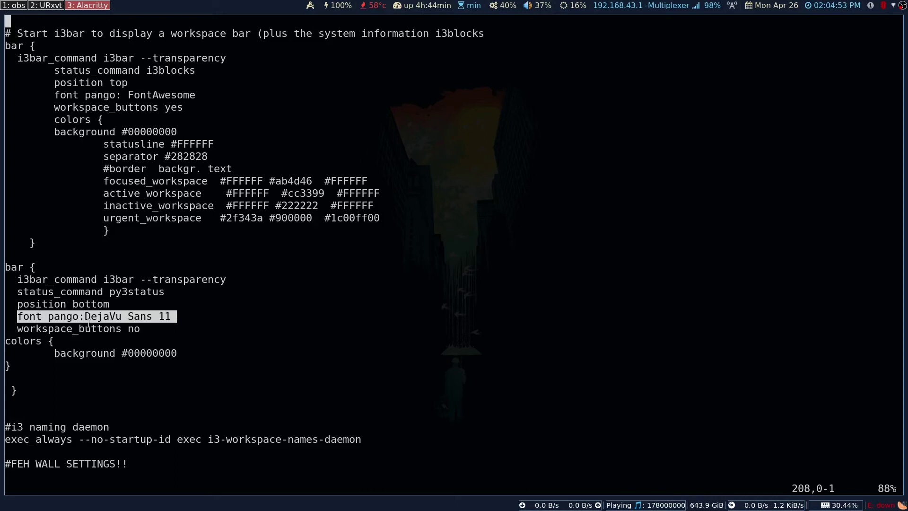
pyautogui.moveTo(18, 328); pyautogui.dragTo(181, 331)
pyautogui.click(423, 351)
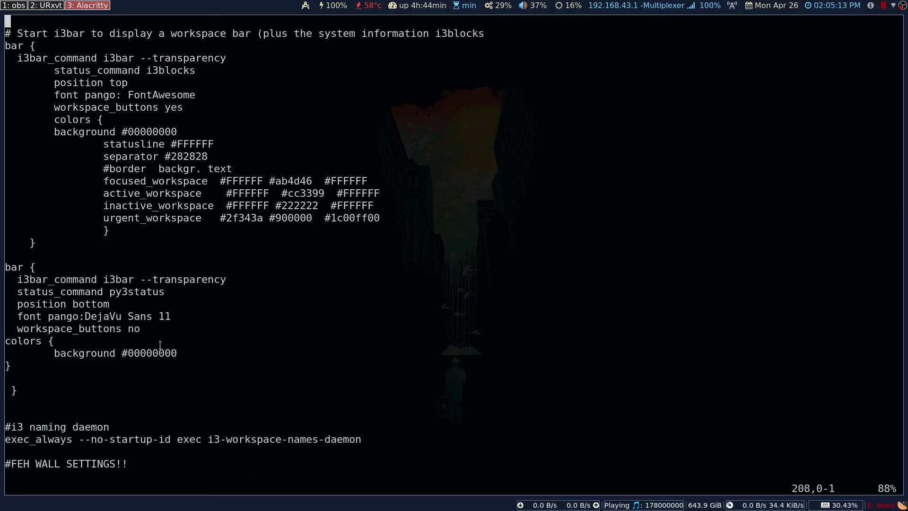
# Highlight the bottom bar's status_command py3status, i3bar_command and black background lines.
pyautogui.press('k')
pyautogui.press('k')
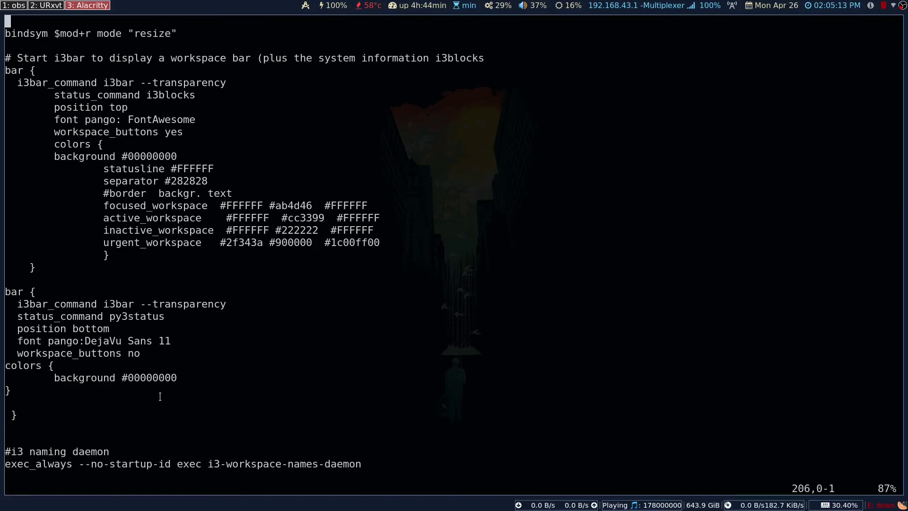
pyautogui.moveTo(16, 317); pyautogui.dragTo(165, 316)
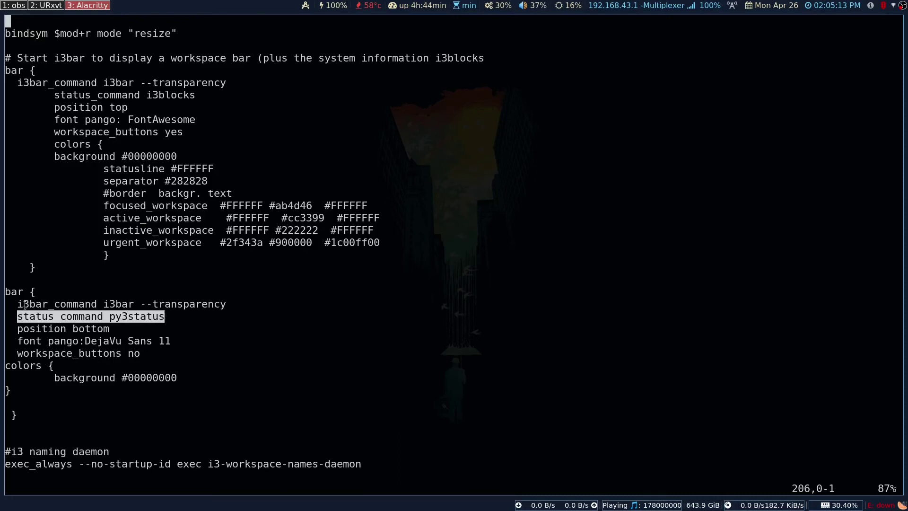
pyautogui.moveTo(17, 304); pyautogui.dragTo(225, 304)
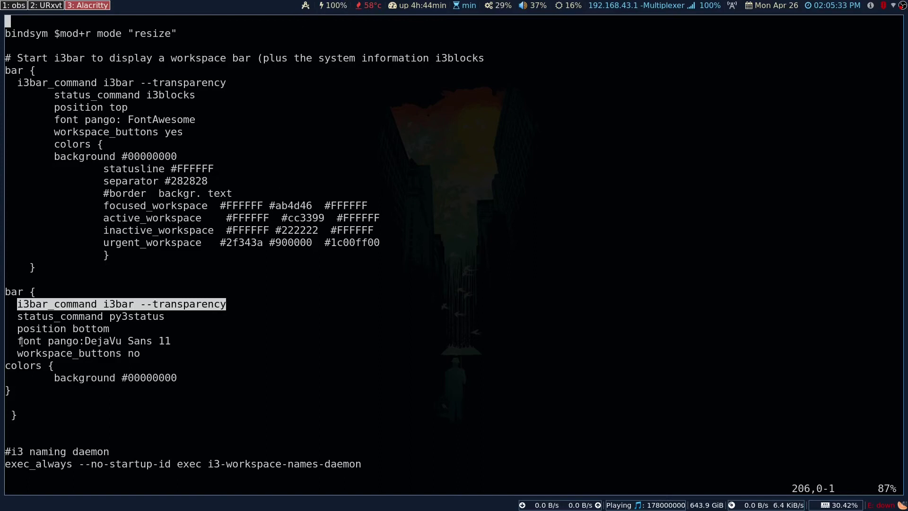
pyautogui.press('Return')
pyautogui.press('Return')
pyautogui.press('Return')
pyautogui.press('Return')
pyautogui.press('Return')
pyautogui.press('Return')
pyautogui.moveTo(54, 377); pyautogui.dragTo(177, 378)
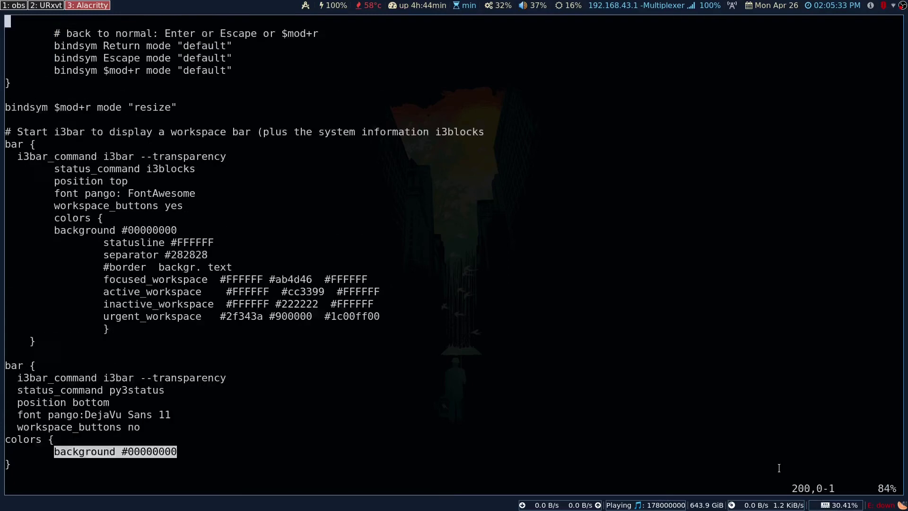
# Save and quit the i3 config with :wq, then visit workspace 2 and return to workspace 3.
pyautogui.scroll(1, 778, 467)
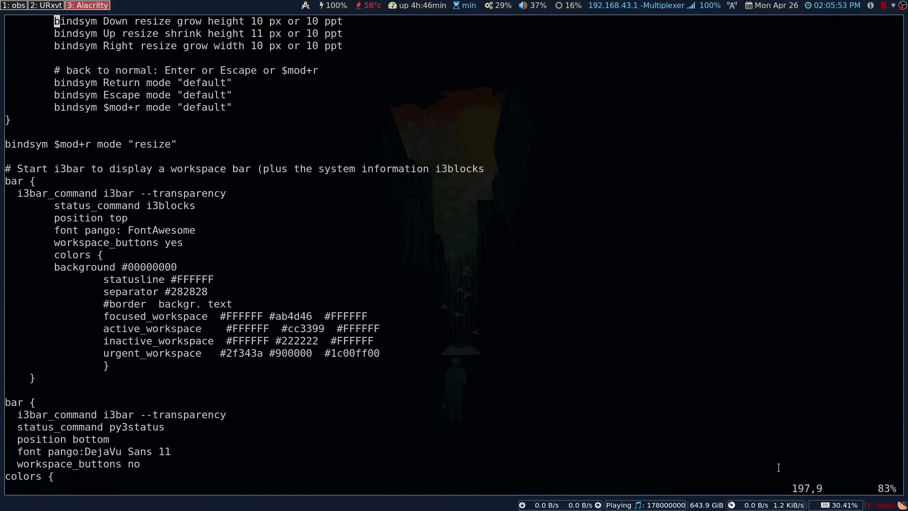
pyautogui.write(':wq')
pyautogui.press('Return')
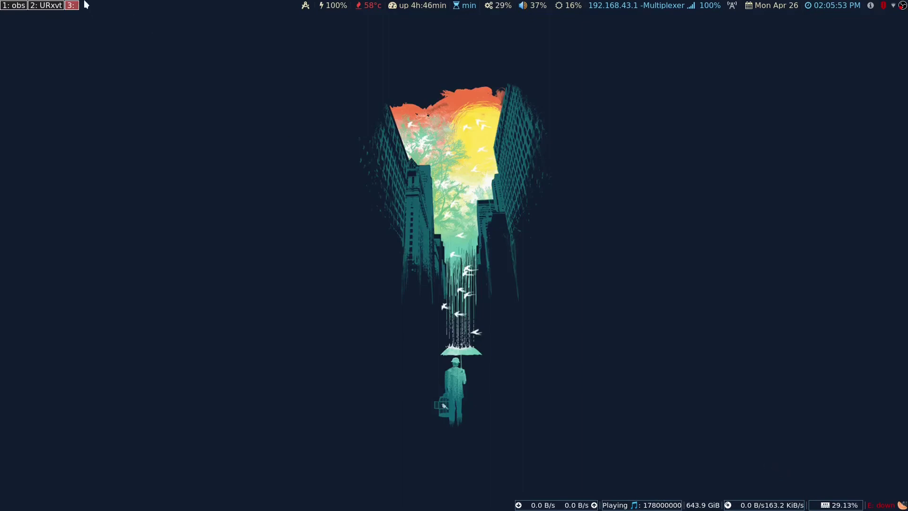
pyautogui.scroll(1, 82, 4)
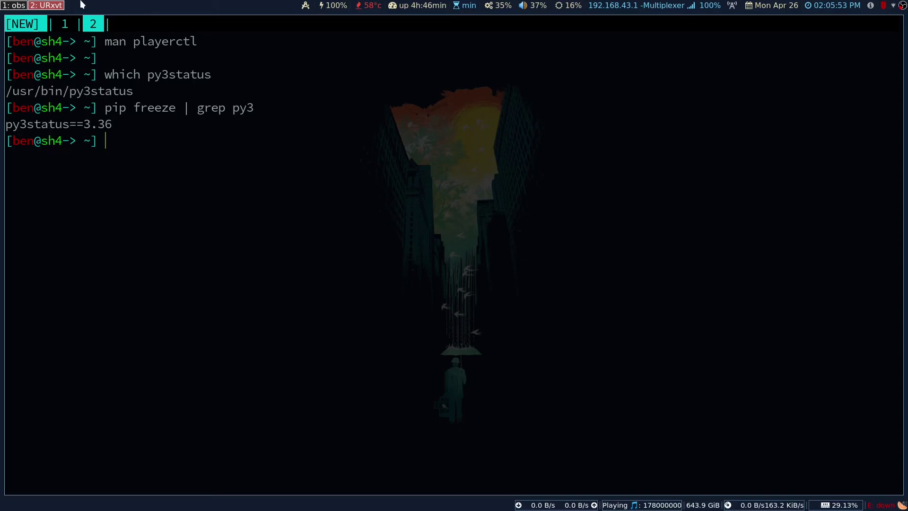
pyautogui.scroll(-1, 82, 4)
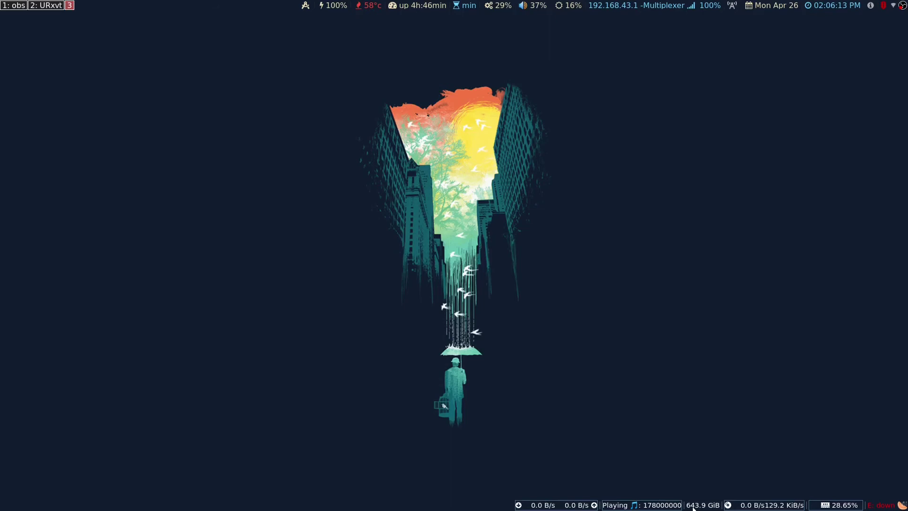
# Switch to the terminal workspace and open .scripts/musik in vim using Tab completion.
pyautogui.click(58, 4)
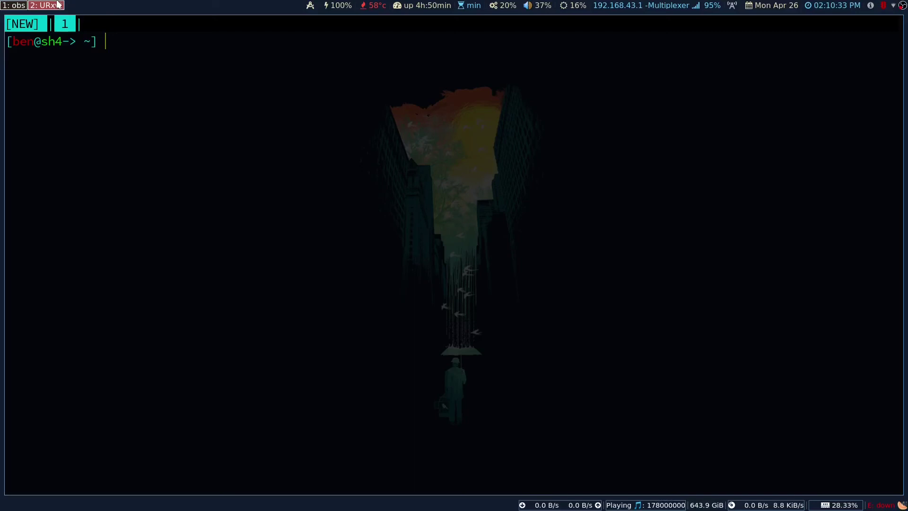
pyautogui.write('v .scripts/muso')
pyautogui.press('BackSpace')
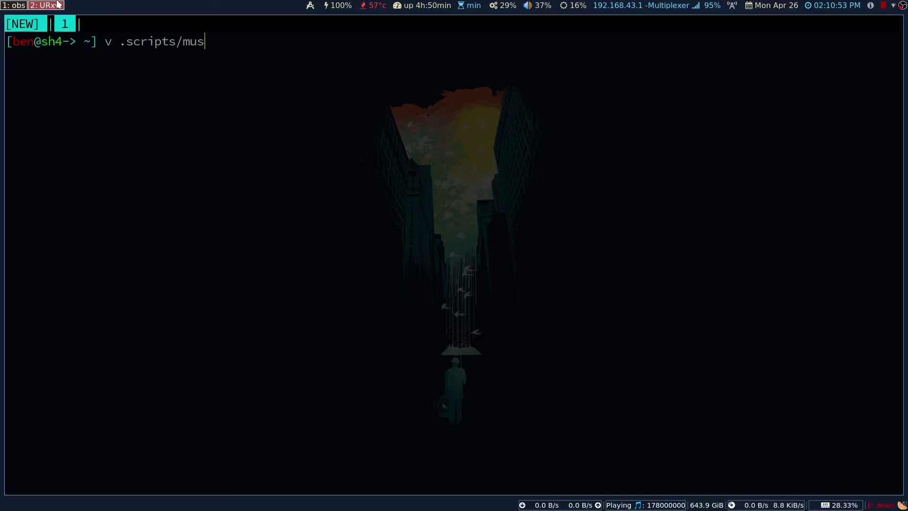
pyautogui.write('i')
pyautogui.press('Tab')
pyautogui.press('Tab')
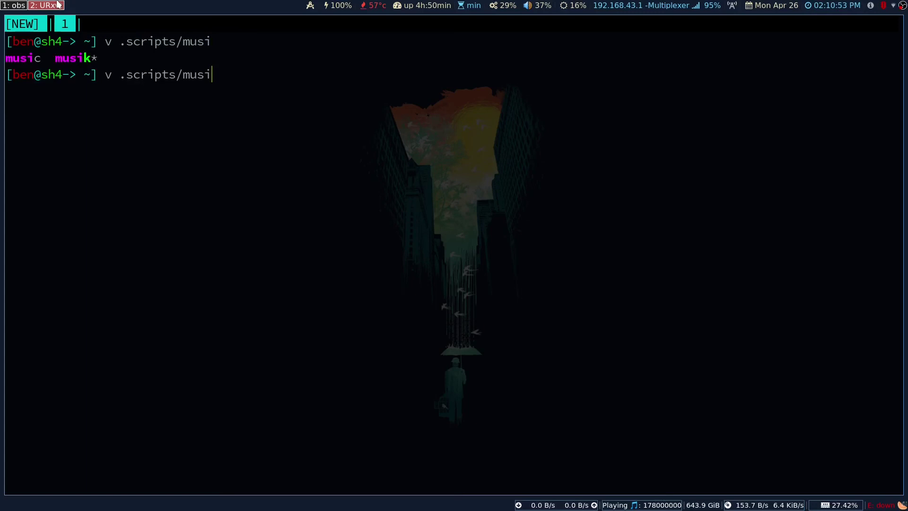
pyautogui.write('k')
pyautogui.press('Return')
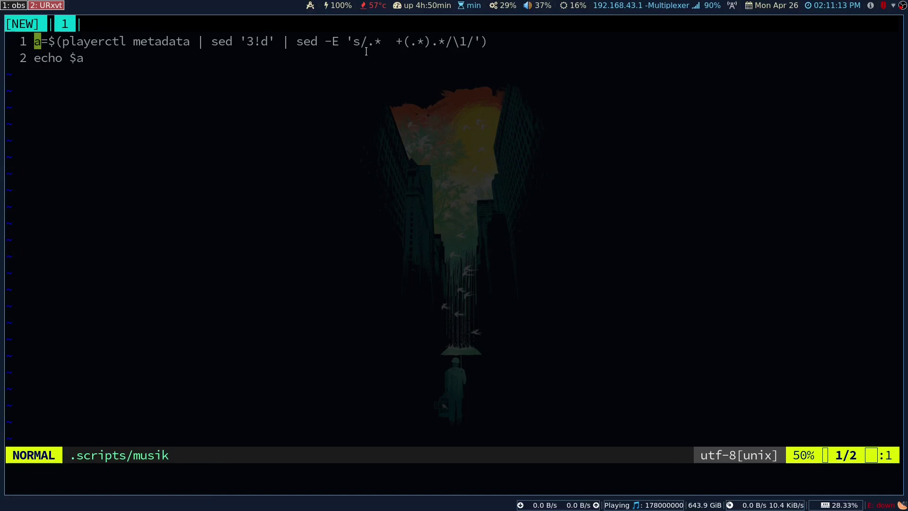
# Open a new tmux window and run 'playerctl metadata' to print Clementine's track info.
pyautogui.hotkey('ctrl', 'b')
pyautogui.write('c')
pyautogui.write('pl')
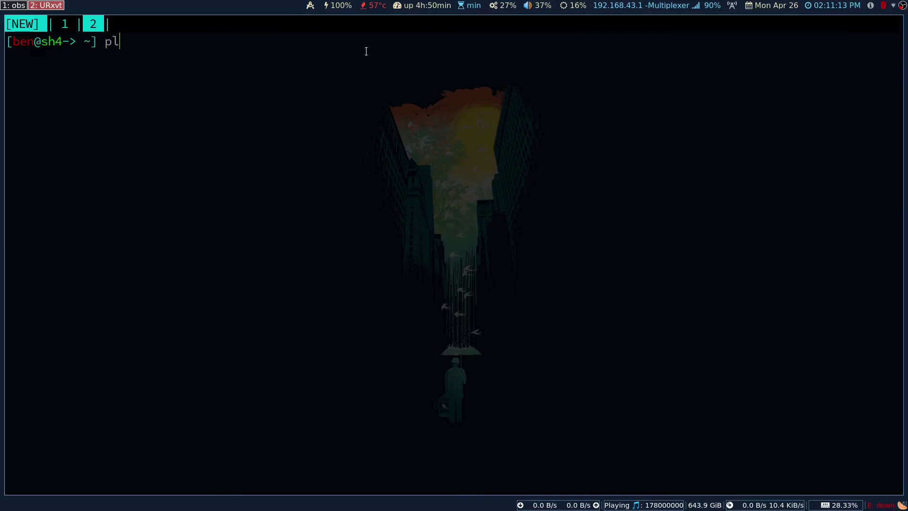
pyautogui.write('ayer')
pyautogui.press('BackSpace')
pyautogui.press('BackSpace')
pyautogui.press('BackSpace')
pyautogui.press('BackSpace')
pyautogui.write('ay')
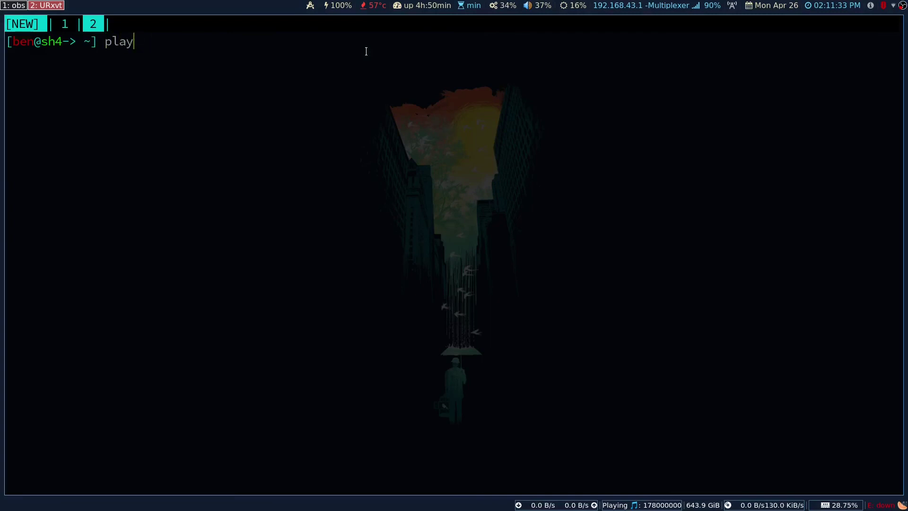
pyautogui.write('erctl metadata')
pyautogui.press('Return')
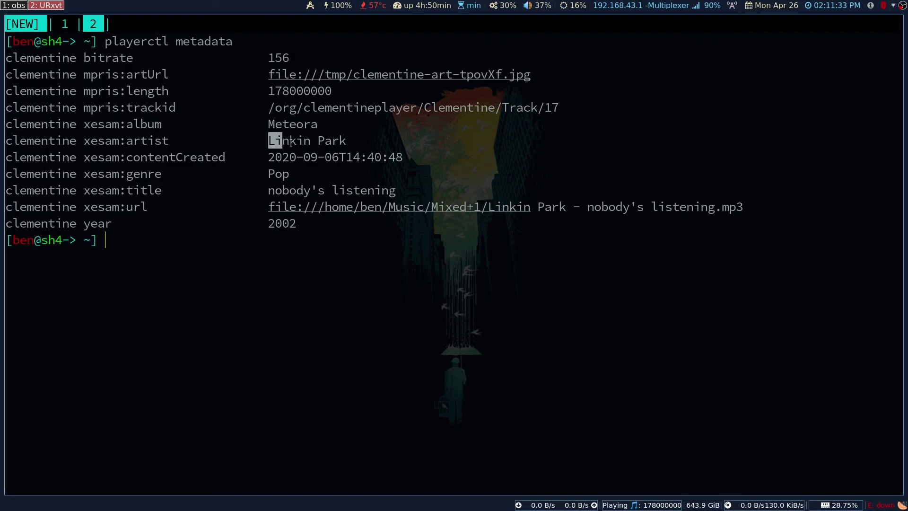
# Highlight the artist Linkin Park, album Meteora and title nobody's listening in the output.
pyautogui.moveTo(268, 141); pyautogui.dragTo(349, 141)
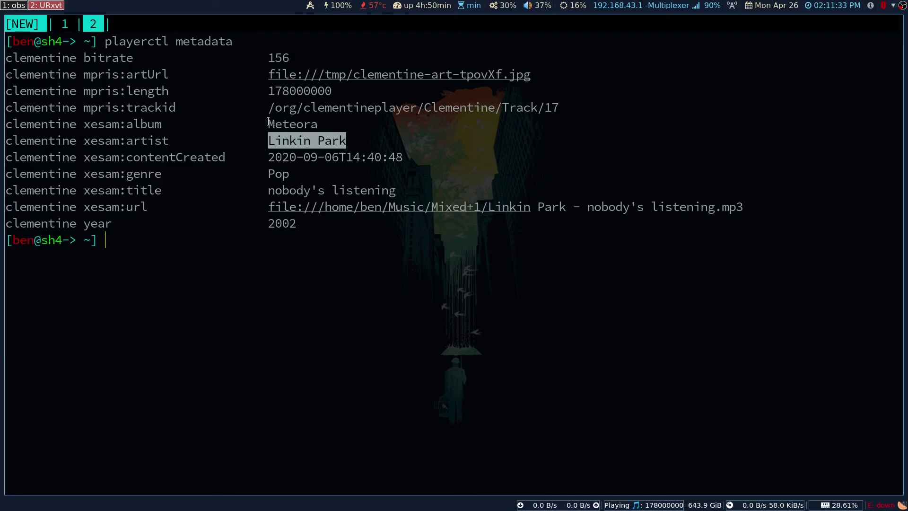
pyautogui.moveTo(268, 124); pyautogui.dragTo(334, 126)
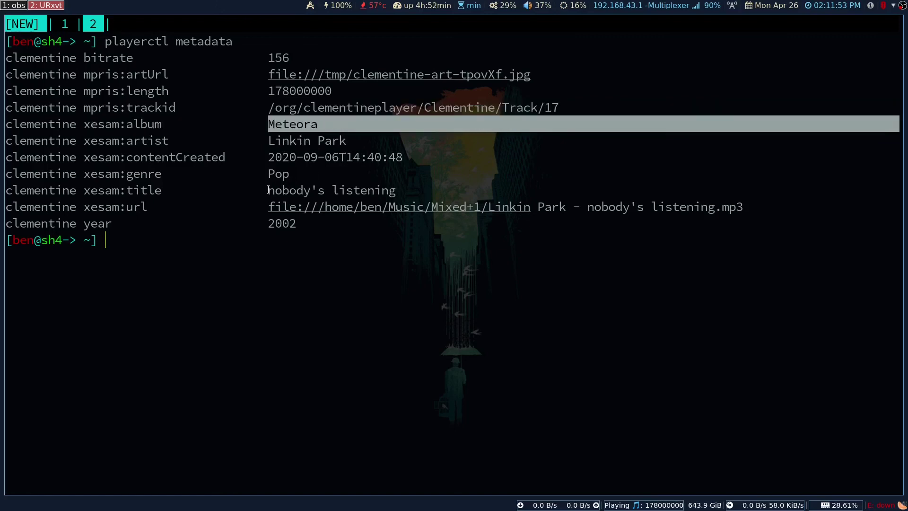
pyautogui.moveTo(268, 190); pyautogui.dragTo(348, 189)
pyautogui.click(348, 188)
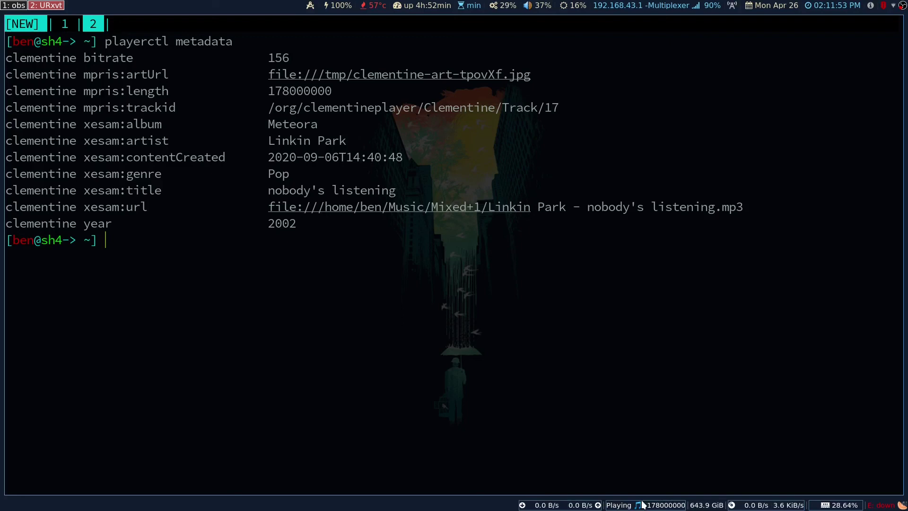
pyautogui.write('v .scr')
pyautogui.press('Tab')
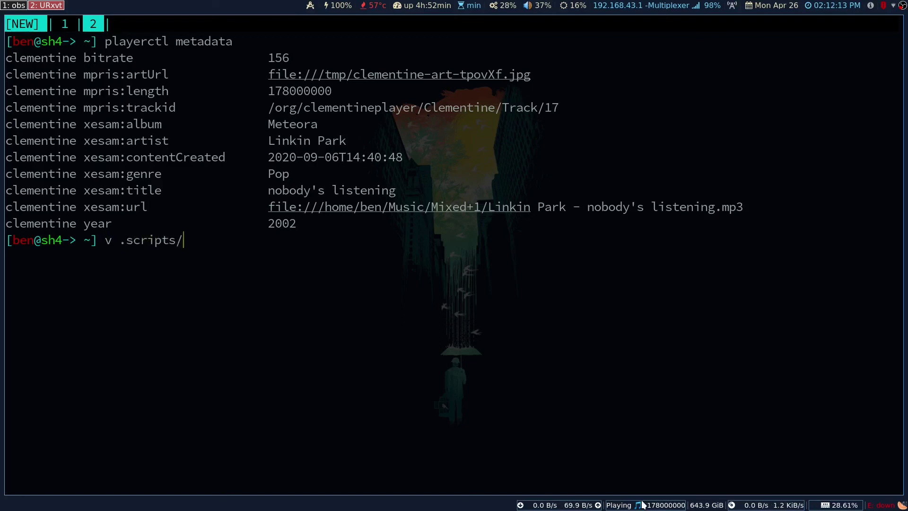
pyautogui.write('pyst')
pyautogui.press('BackSpace')
pyautogui.press('BackSpace')
pyautogui.press('BackSpace')
pyautogui.write('ys')
pyautogui.press('BackSpace')
pyautogui.press('BackSpace')
pyautogui.press('BackSpace')
pyautogui.write('py')
pyautogui.press('BackSpace')
pyautogui.press('BackSpace')
pyautogui.write('i3s')
pyautogui.press('BackSpace')
pyautogui.press('BackSpace')
pyautogui.press('BackSpace')
pyautogui.hotkey('ctrl', 'c')
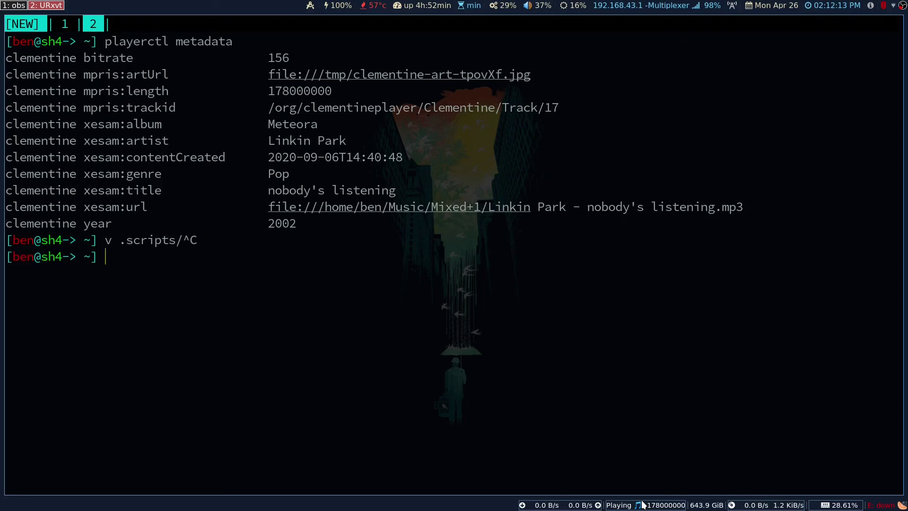
pyautogui.write('v .scripts/')
pyautogui.press('BackSpace')
pyautogui.press('BackSpace')
pyautogui.press('BackSpace')
pyautogui.press('BackSpace')
pyautogui.press('BackSpace')
pyautogui.press('BackSpace')
pyautogui.press('BackSpace')
pyautogui.press('BackSpace')
pyautogui.write('con')
pyautogui.write('n')
pyautogui.press('BackSpace')
pyautogui.write('f')
pyautogui.press('Tab')
pyautogui.write('i3')
pyautogui.press('Tab')
pyautogui.write('s')
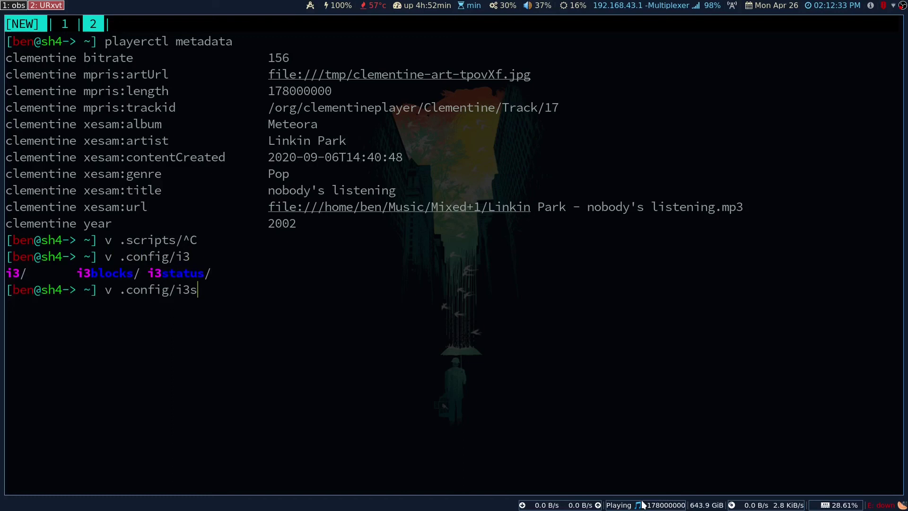
pyautogui.press('Tab')
pyautogui.write('c')
pyautogui.press('Tab')
pyautogui.press('Return')
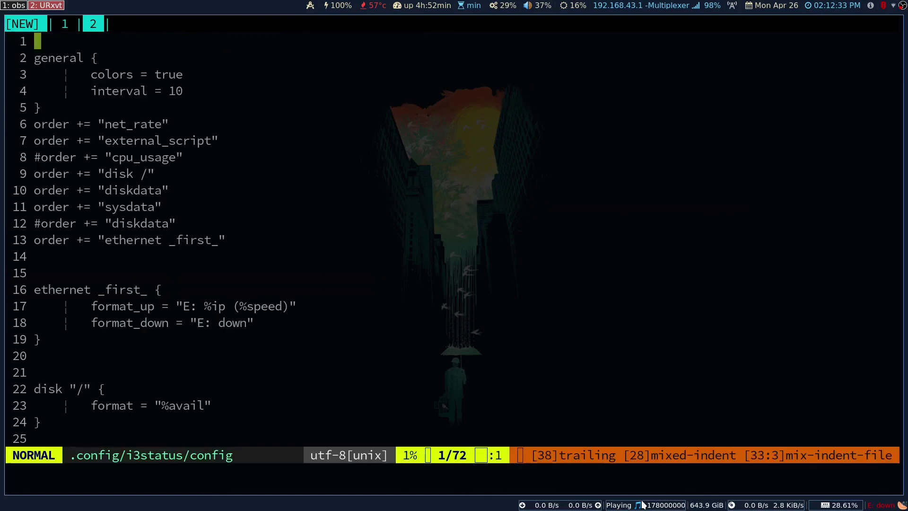
pyautogui.hotkey('ctrl', 'f')
pyautogui.hotkey('ctrl', 'f')
pyautogui.hotkey('ctrl', 'f')
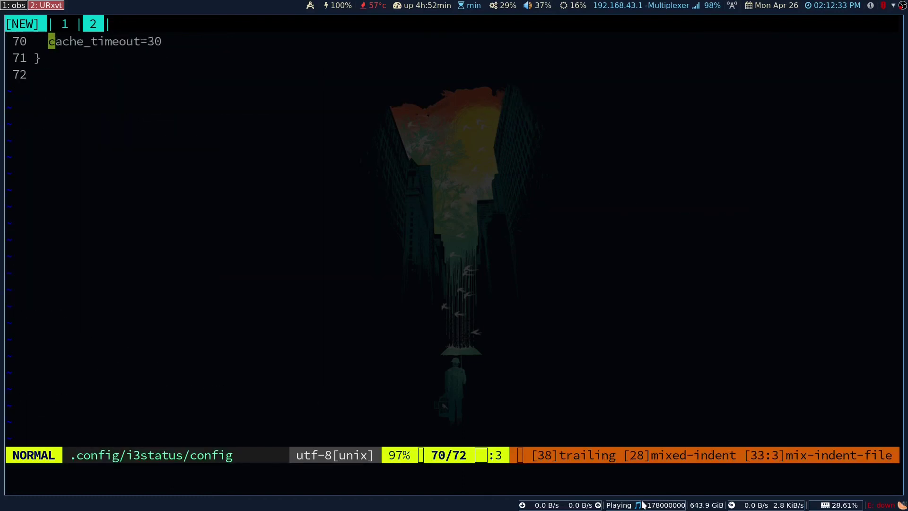
pyautogui.hotkey('ctrl', 'b')
pyautogui.hotkey('ctrl', 'b')
pyautogui.press('j')
pyautogui.press('j')
pyautogui.press('j')
pyautogui.press('j')
pyautogui.press('j')
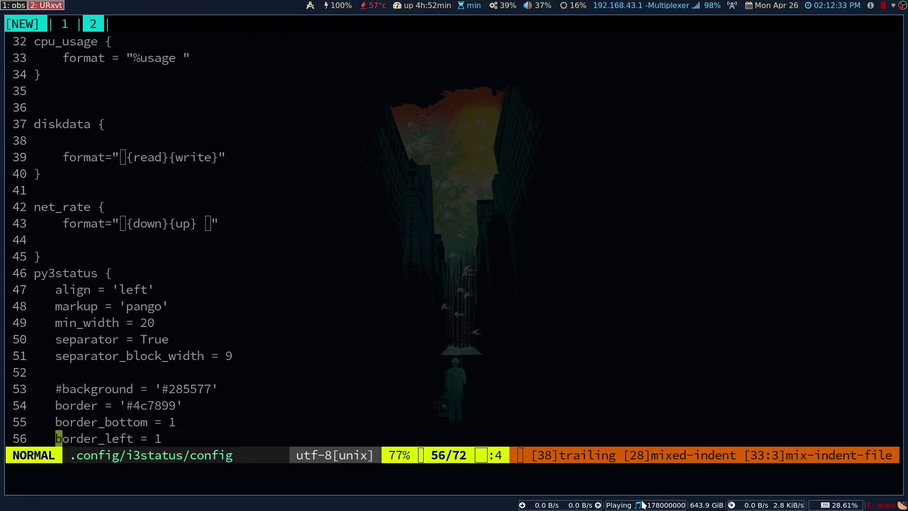
pyautogui.press('j')
pyautogui.press('j')
pyautogui.press('j')
pyautogui.press('j')
pyautogui.press('j')
pyautogui.press('j')
pyautogui.press('j')
pyautogui.press('j')
pyautogui.press('j')
pyautogui.press('j')
pyautogui.press('j')
pyautogui.press('j')
pyautogui.press('j')
pyautogui.press('j')
pyautogui.press('j')
pyautogui.press('j')
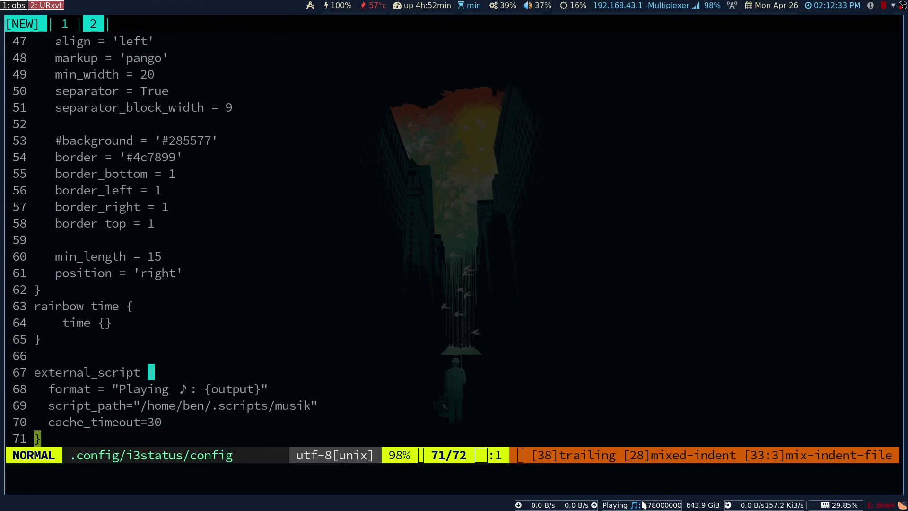
pyautogui.press('k')
pyautogui.press('k')
pyautogui.press('l')
pyautogui.press('l')
pyautogui.press('l')
pyautogui.press('k')
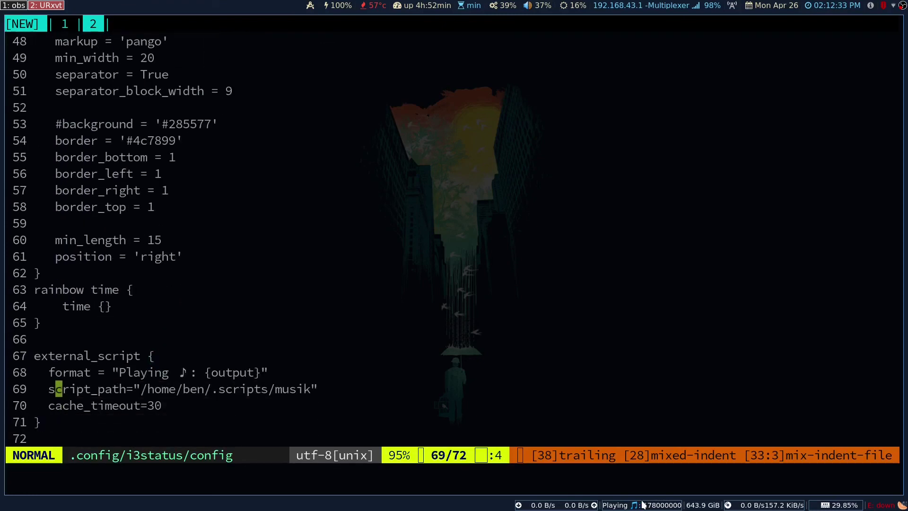
pyautogui.press('l')
pyautogui.press('l')
pyautogui.press('l')
pyautogui.press('l')
pyautogui.press('l')
pyautogui.press('l')
pyautogui.press('l')
pyautogui.press('l')
pyautogui.press('l')
pyautogui.press('l')
pyautogui.press('l')
pyautogui.press('l')
pyautogui.press('l')
pyautogui.press('l')
pyautogui.press('l')
pyautogui.press('l')
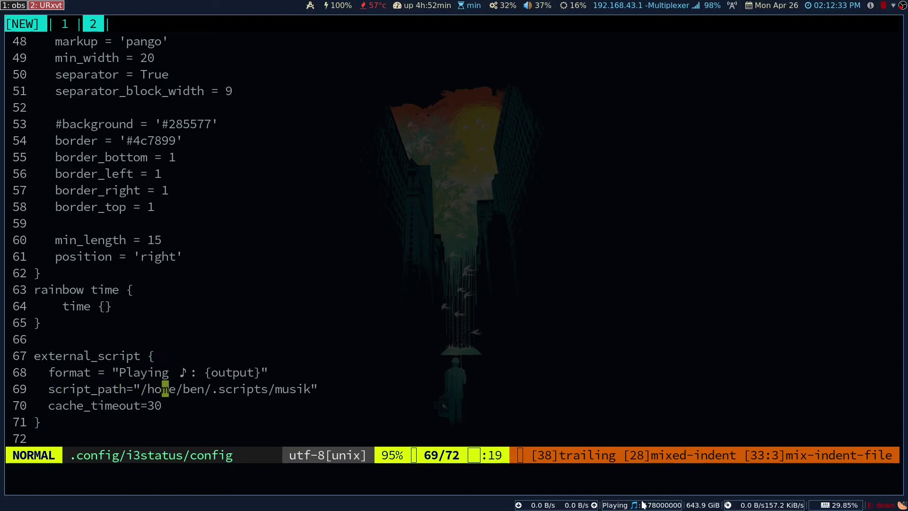
pyautogui.press('l')
pyautogui.press('l')
pyautogui.press('l')
pyautogui.press('l')
pyautogui.press('l')
pyautogui.press('l')
pyautogui.press('l')
pyautogui.press('l')
pyautogui.press('l')
pyautogui.press('l')
pyautogui.press('l')
pyautogui.press('l')
pyautogui.press('l')
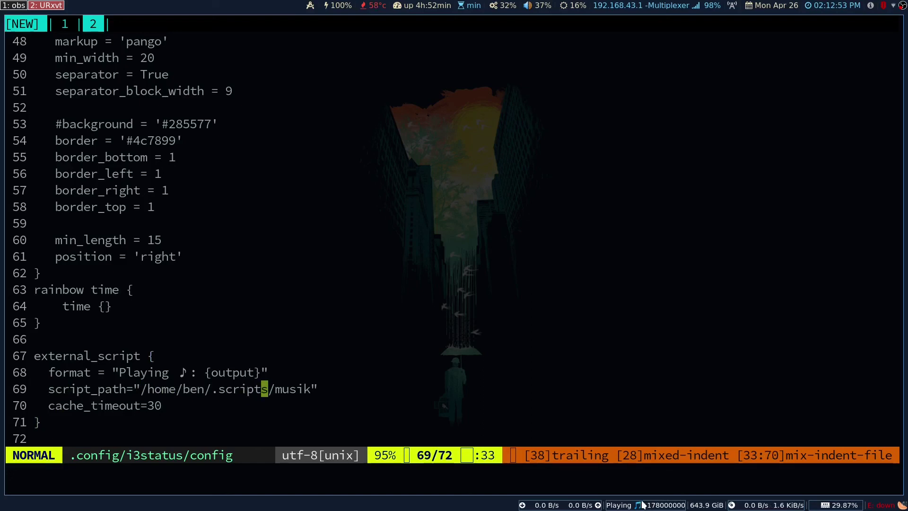
pyautogui.press(':')
pyautogui.write('q')
pyautogui.press('Return')
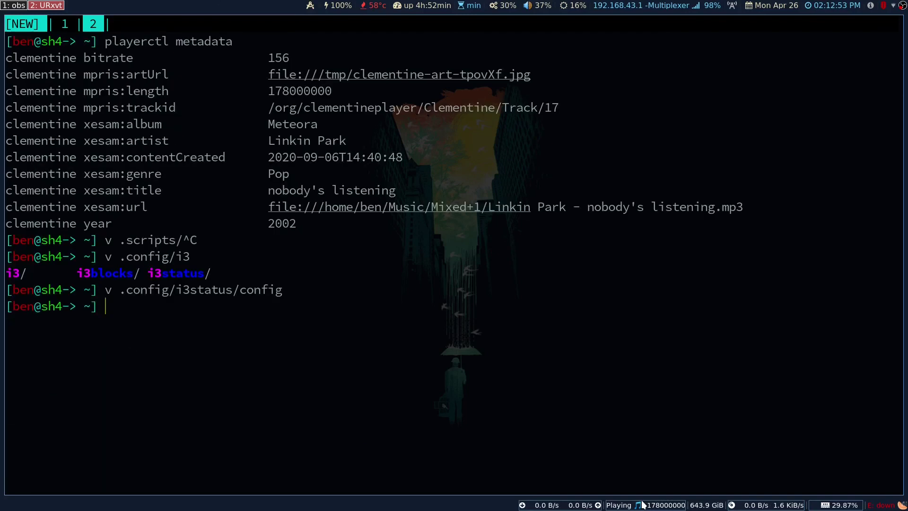